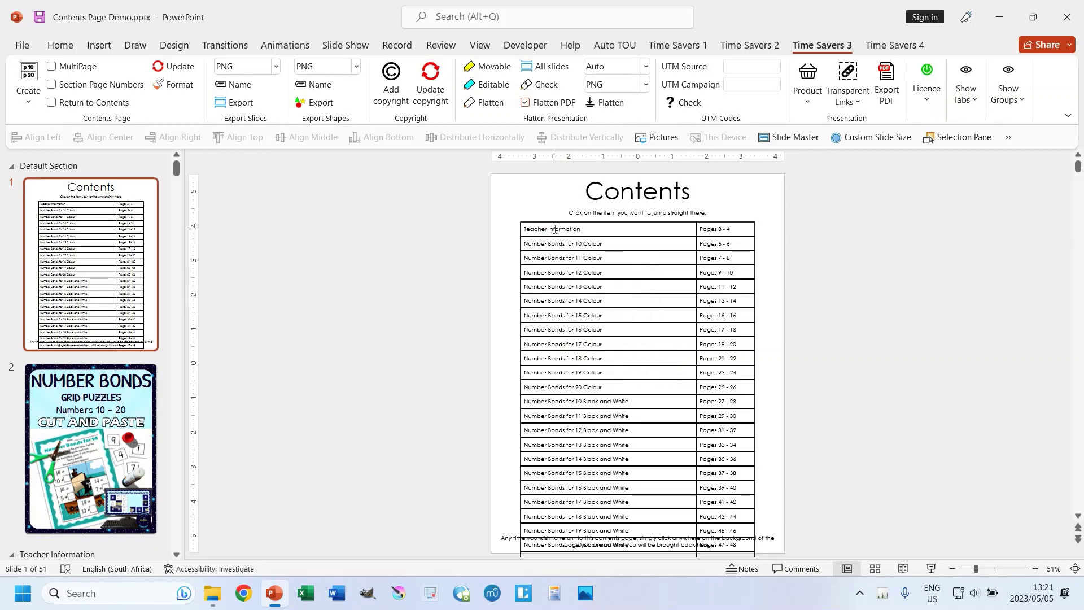
Test the Teacher Information and Number Bonds for 10 Colour links on the contents page, returning to the contents slide after each.
left_click(555, 230, "ctrl")
scroll(80, 239, "up", 5)
left_click(79, 239)
left_click(571, 244, "ctrl")
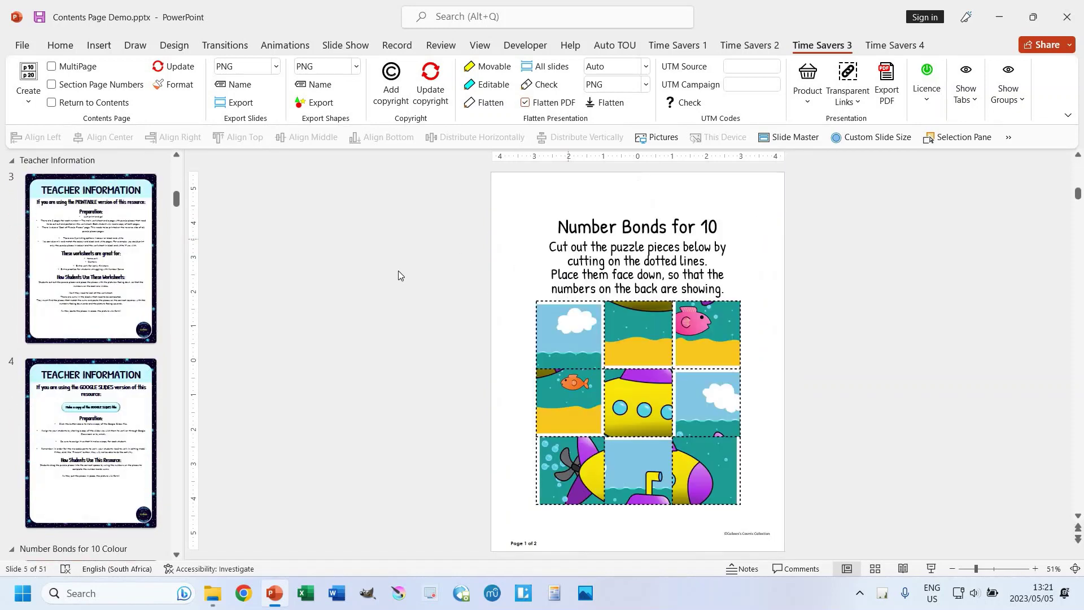
scroll(83, 221, "up", 5)
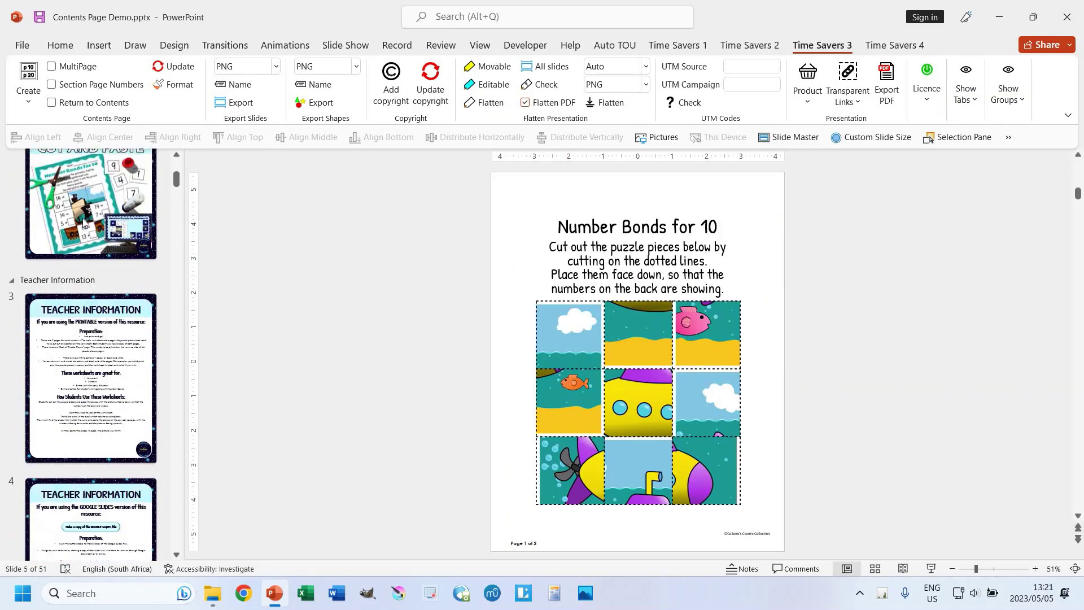
scroll(83, 222, "up", 3)
left_click(84, 261)
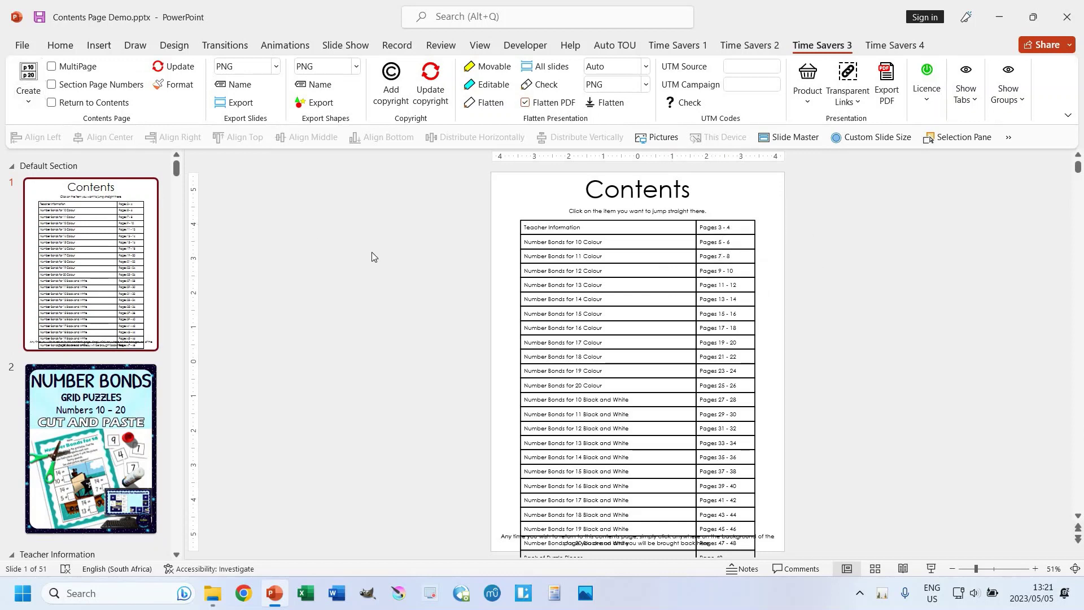
Try moving the Number Bonds for 10 Colour entry out of the contents table and undo the move.
left_click_drag(501, 241, 401, 245)
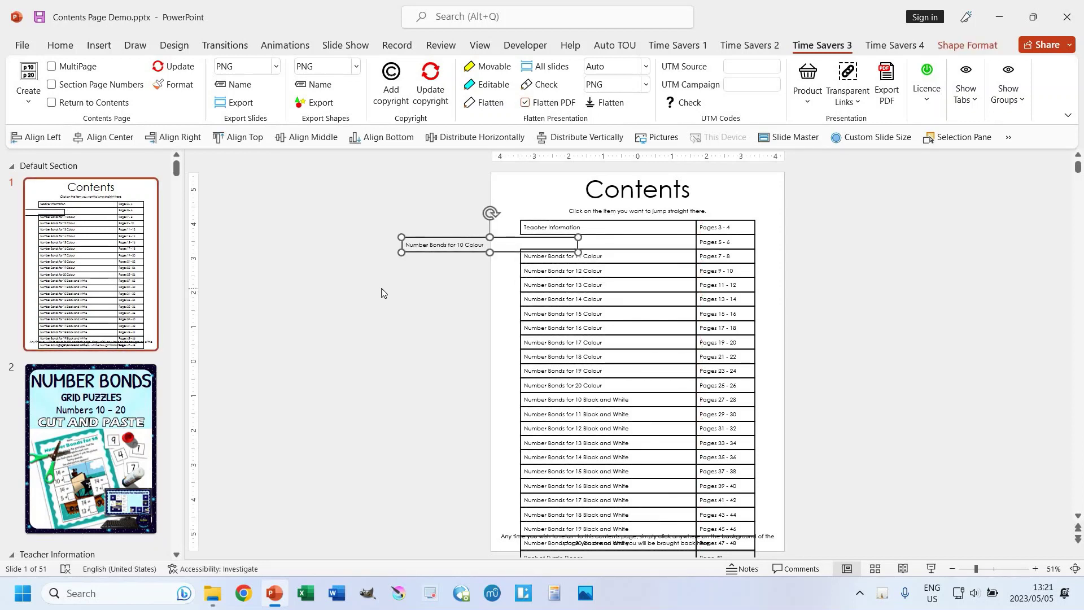
key("ctrl+z")
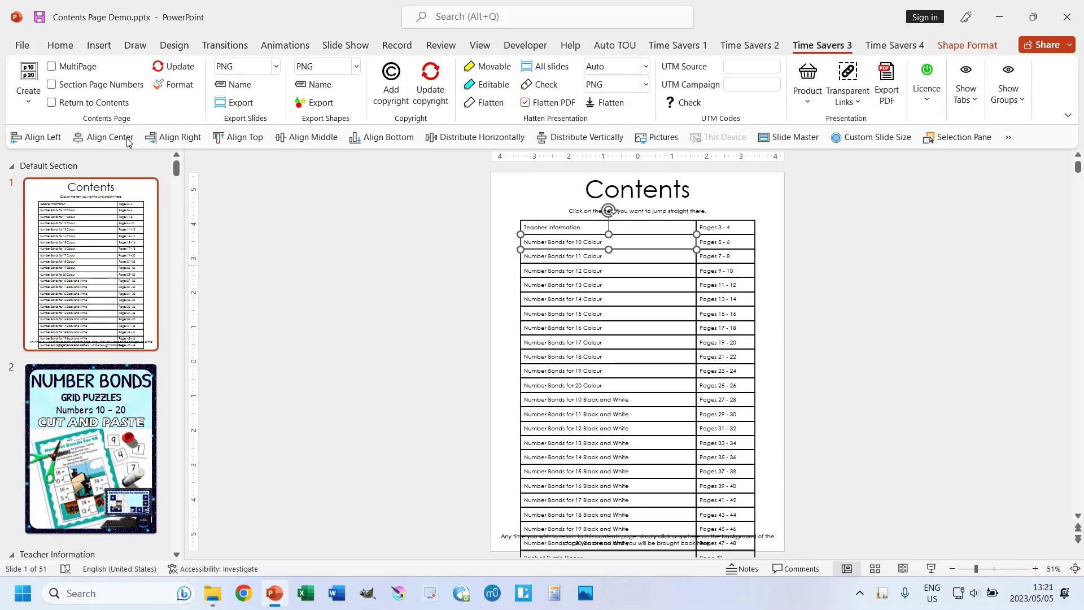
Try the contents page in its button layout, look over the full list, and recreate the page as a table.
left_click(29, 100)
left_click(51, 124)
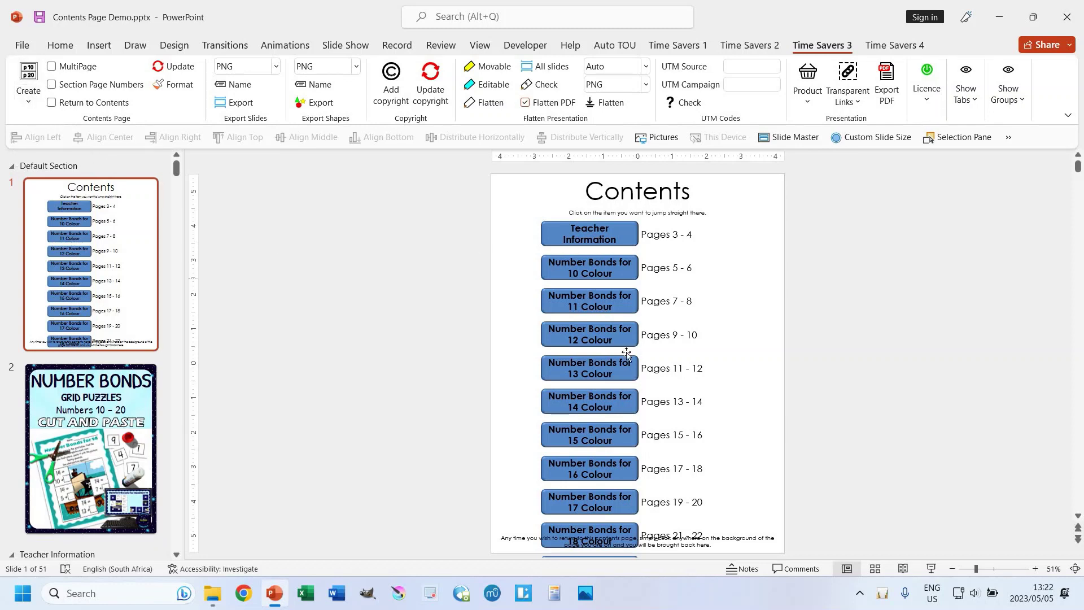
scroll(628, 350, "down", 2)
scroll(628, 351, "down", 2)
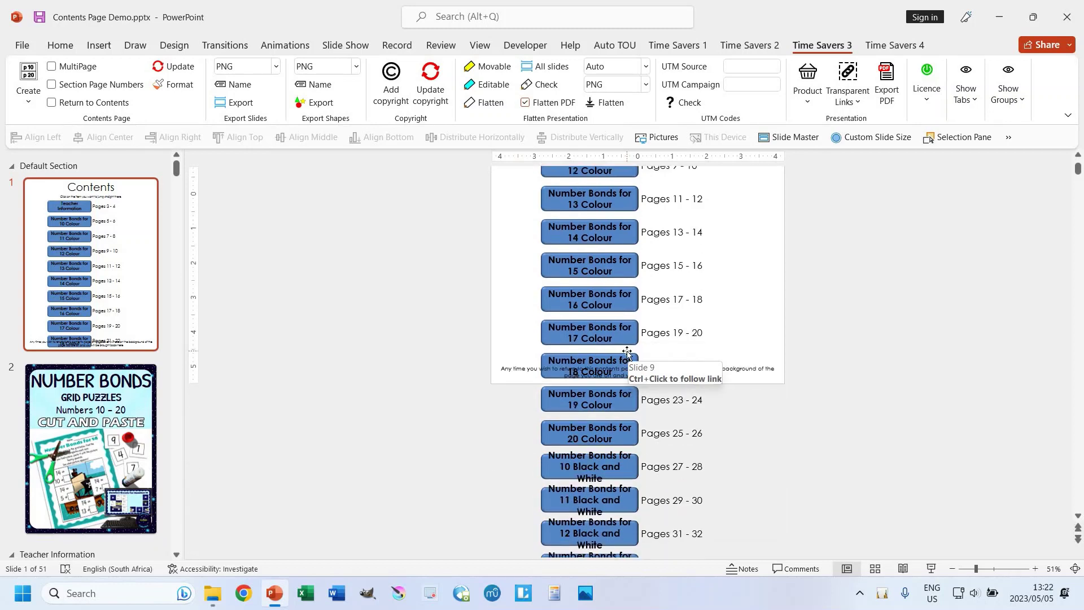
scroll(627, 353, "up", 4)
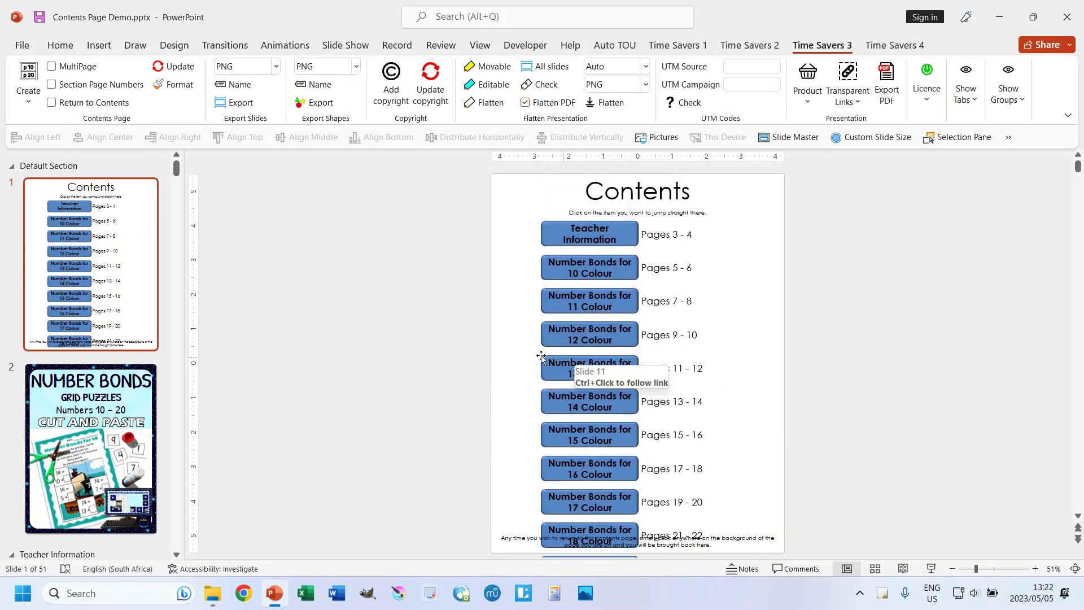
left_click(29, 76)
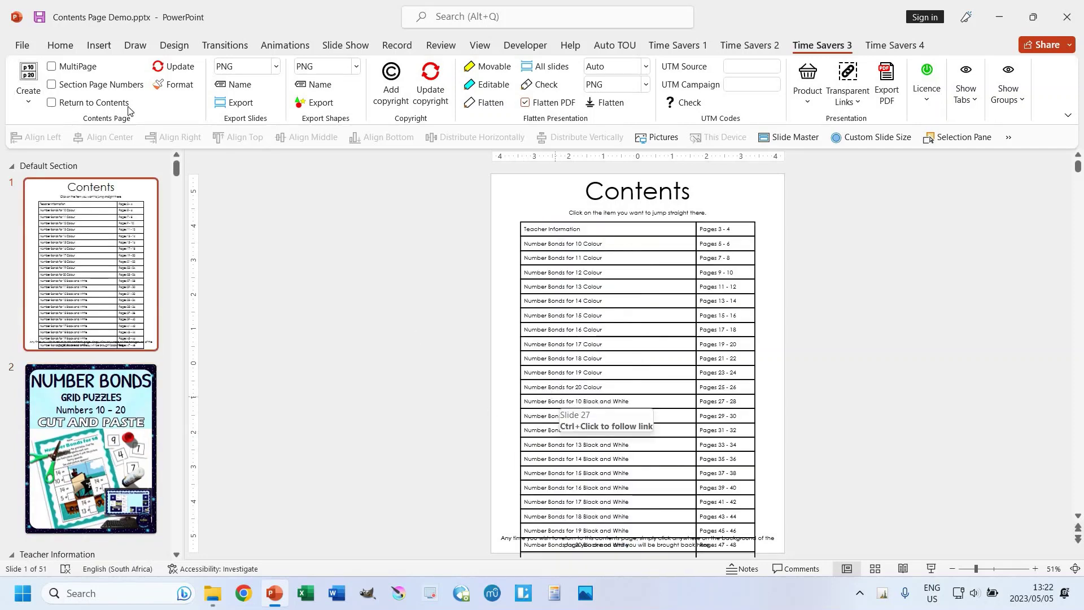
Enable MultiPage, recreate the contents table over several slides, and check the second contents slide and its link back to the contents.
scroll(581, 320, "down", 4)
scroll(580, 320, "up", 3)
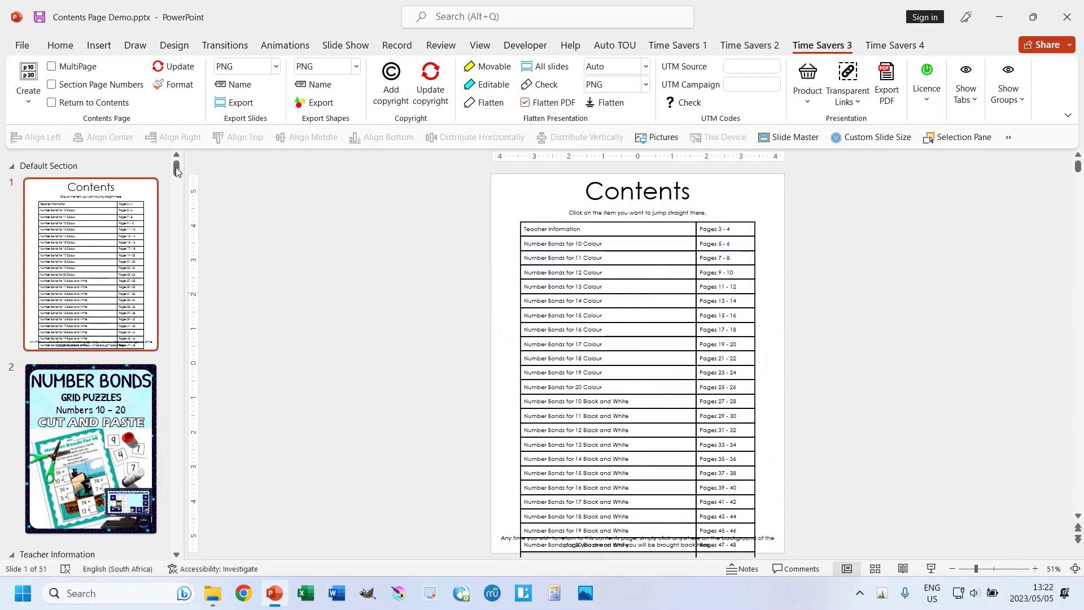
scroll(603, 325, "down", 1)
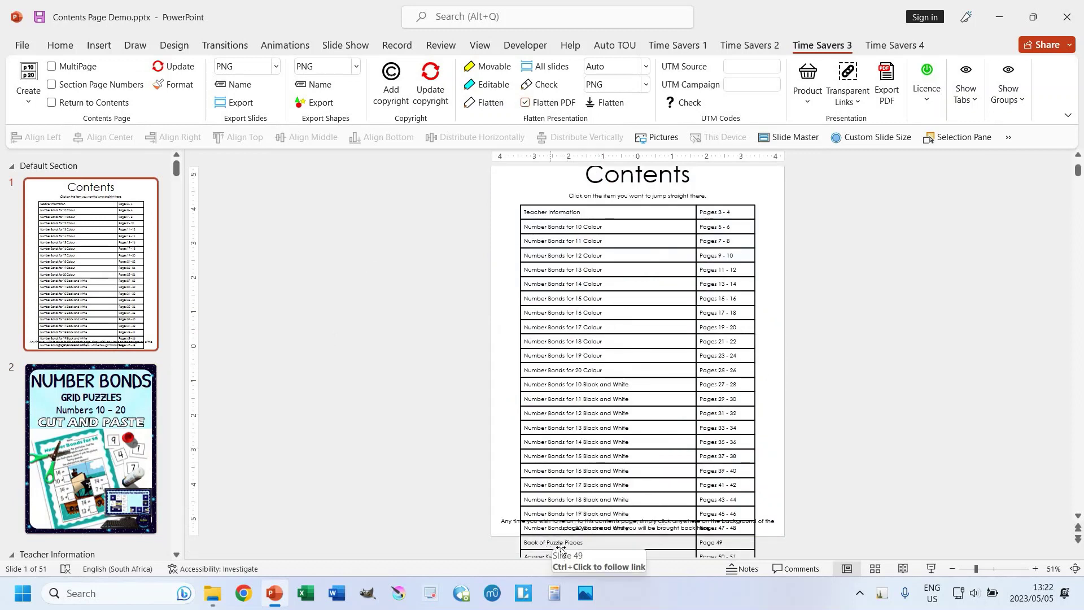
left_click(69, 67)
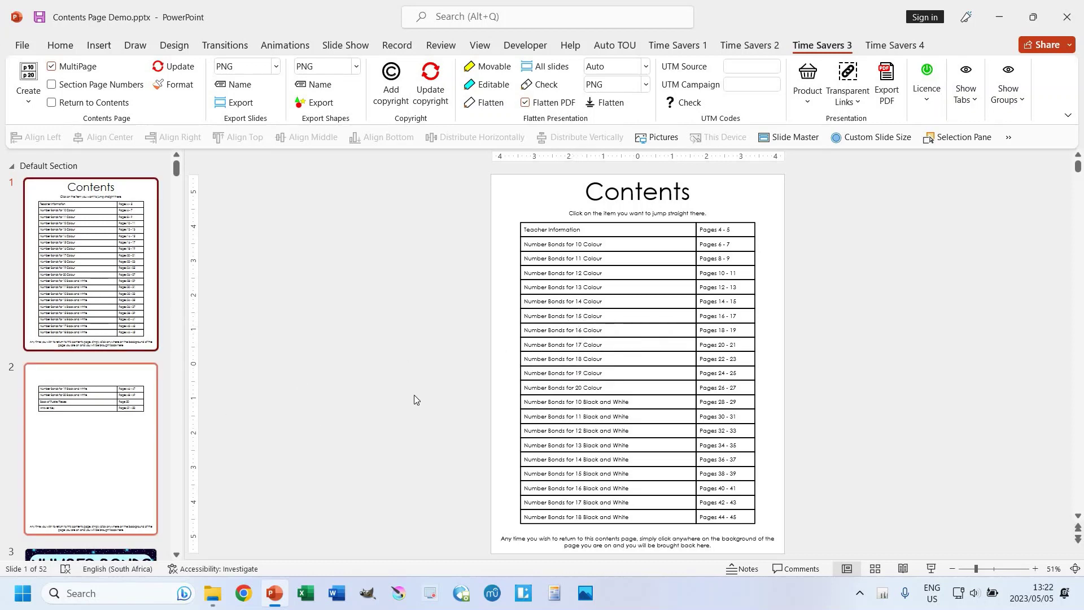
left_click(89, 433)
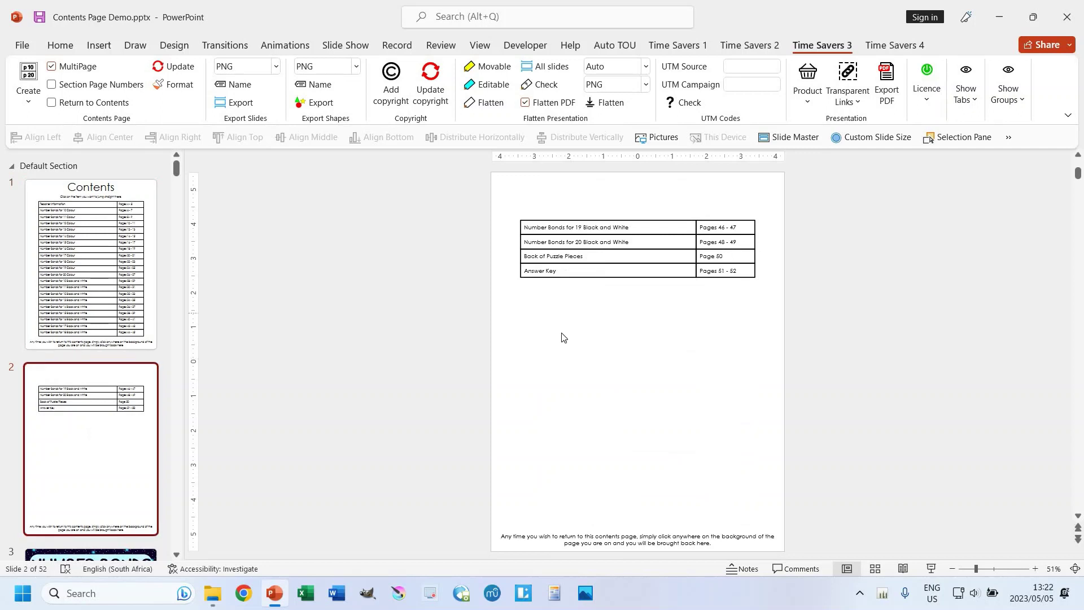
left_click(522, 282, "ctrl")
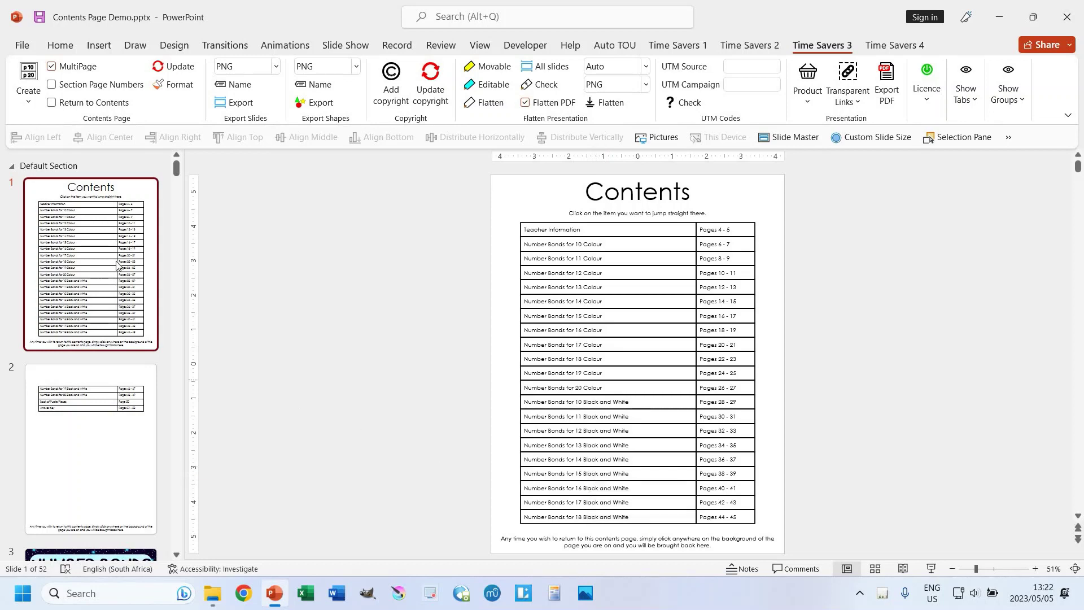
Try the multi-page contents in the button layout, check its second and third slides, and recreate it as a table.
left_click(31, 79)
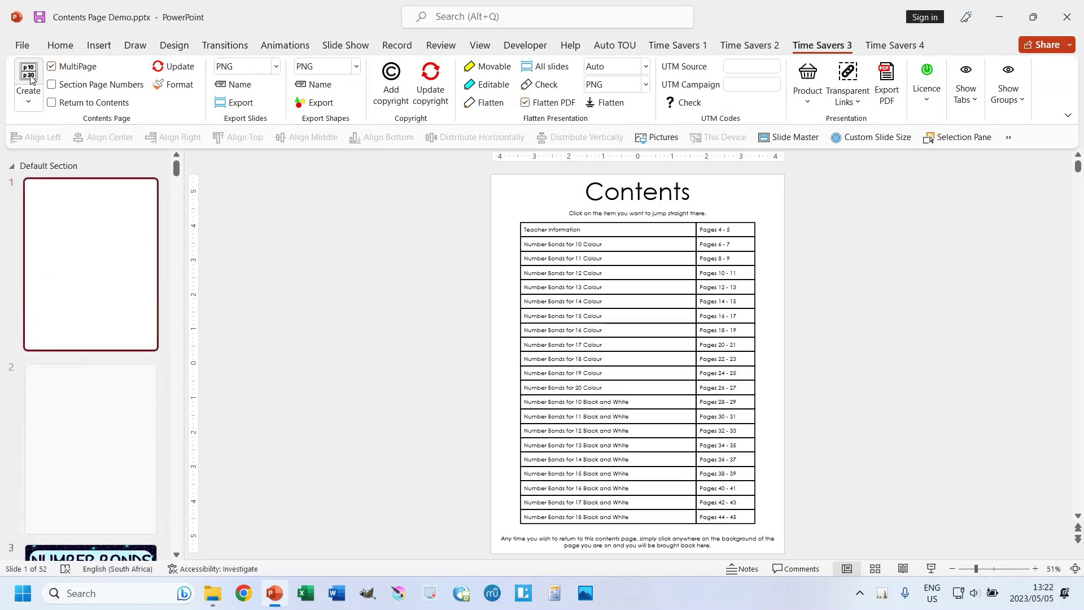
left_click(31, 97)
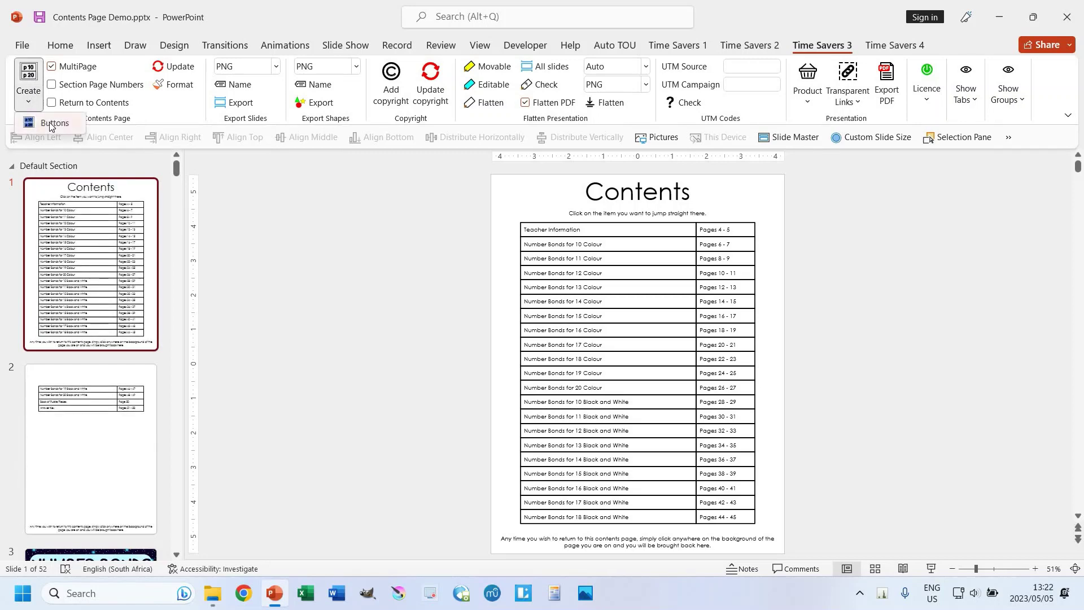
left_click(54, 123)
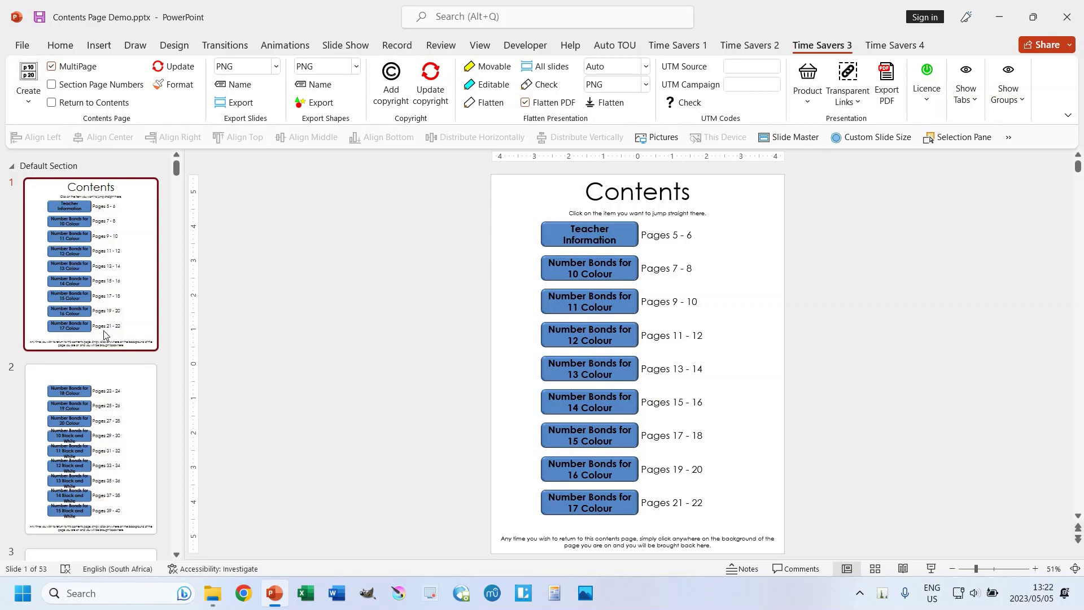
scroll(87, 305, "down", 8)
scroll(87, 302, "up", 8)
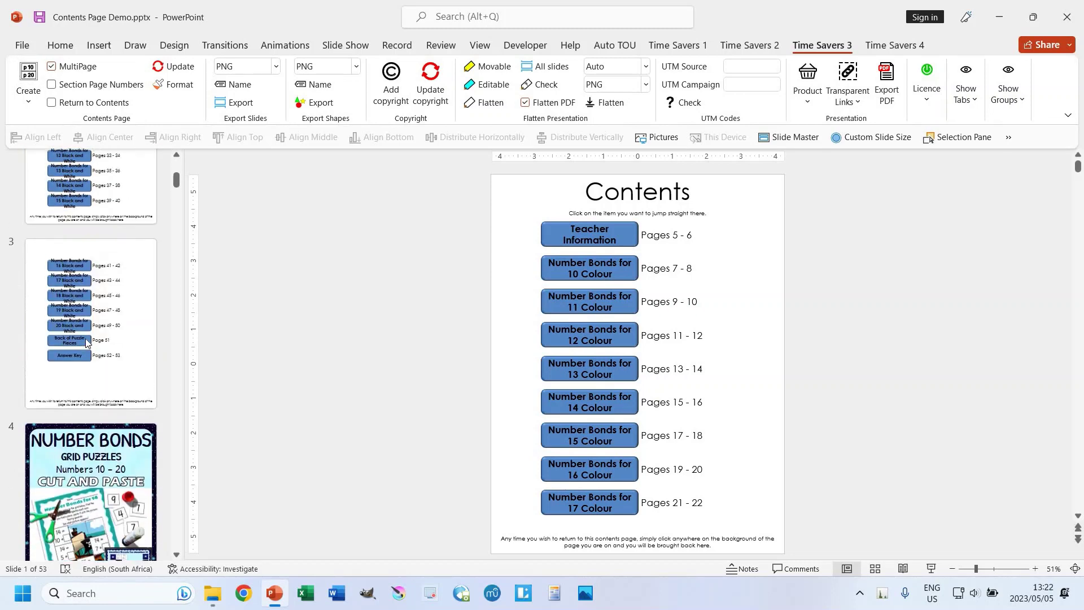
left_click(93, 436)
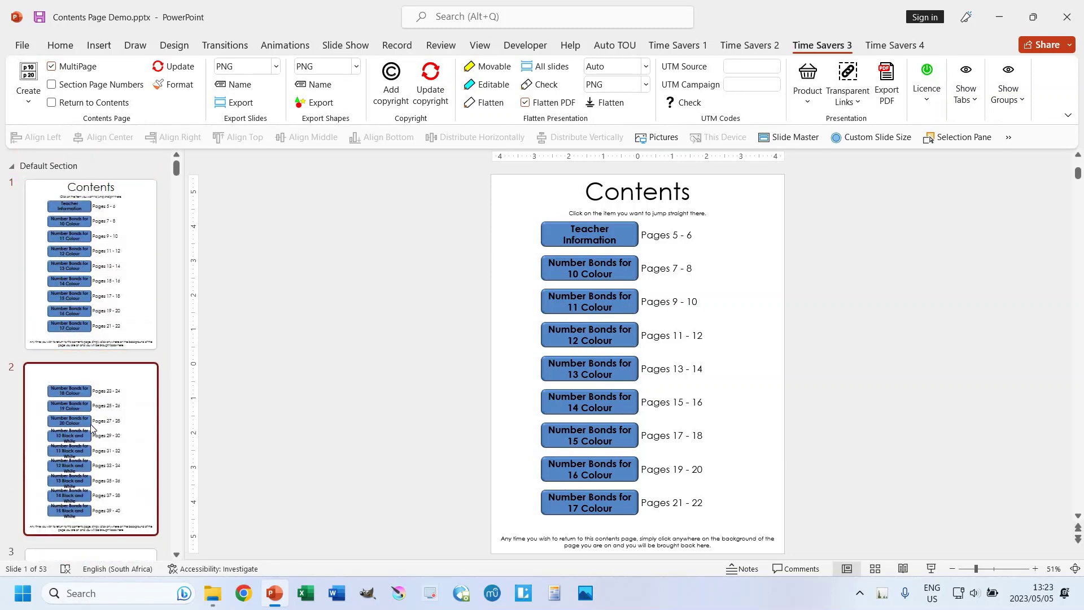
scroll(101, 339, "down", 4)
left_click(104, 326)
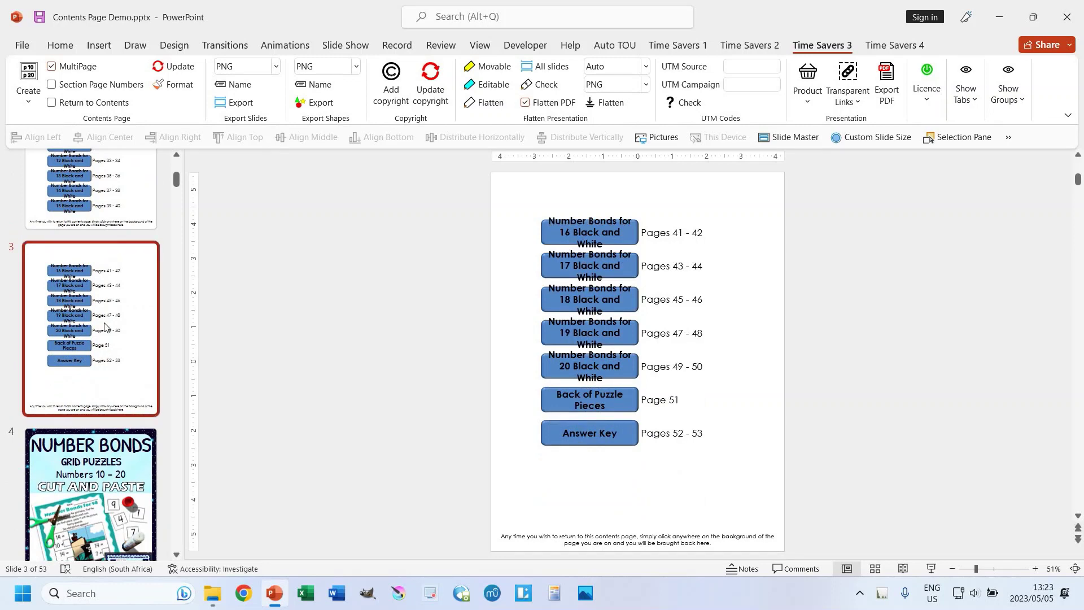
scroll(105, 326, "up", 5)
left_click(35, 70)
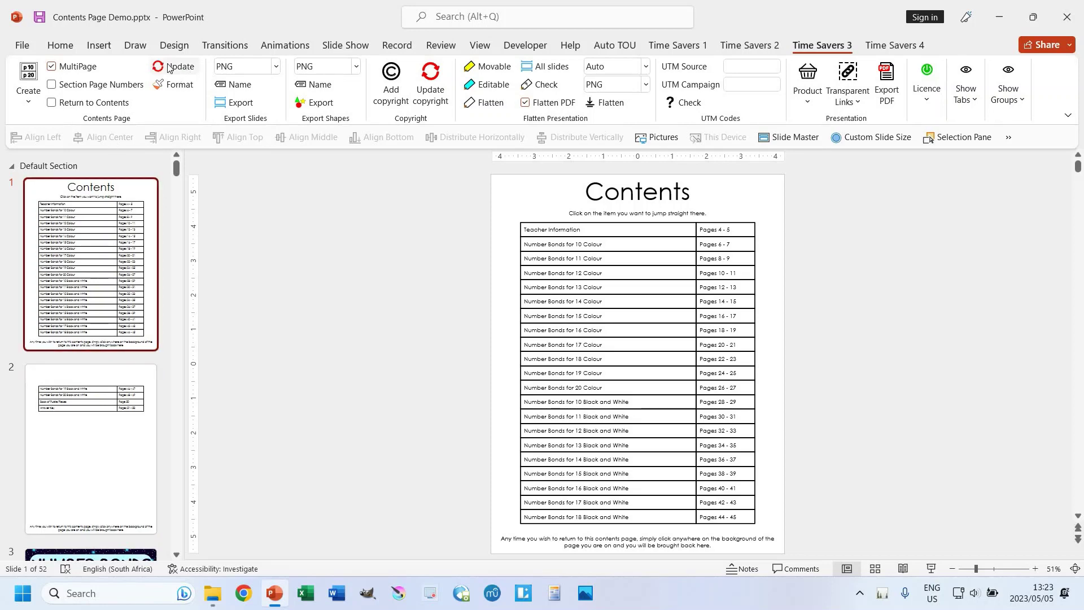
Extend the Teacher Information section with three duplicate slides and update the page numbers in the contents table.
scroll(67, 408, "down", 10)
scroll(67, 408, "down", 5)
scroll(68, 390, "up", 10)
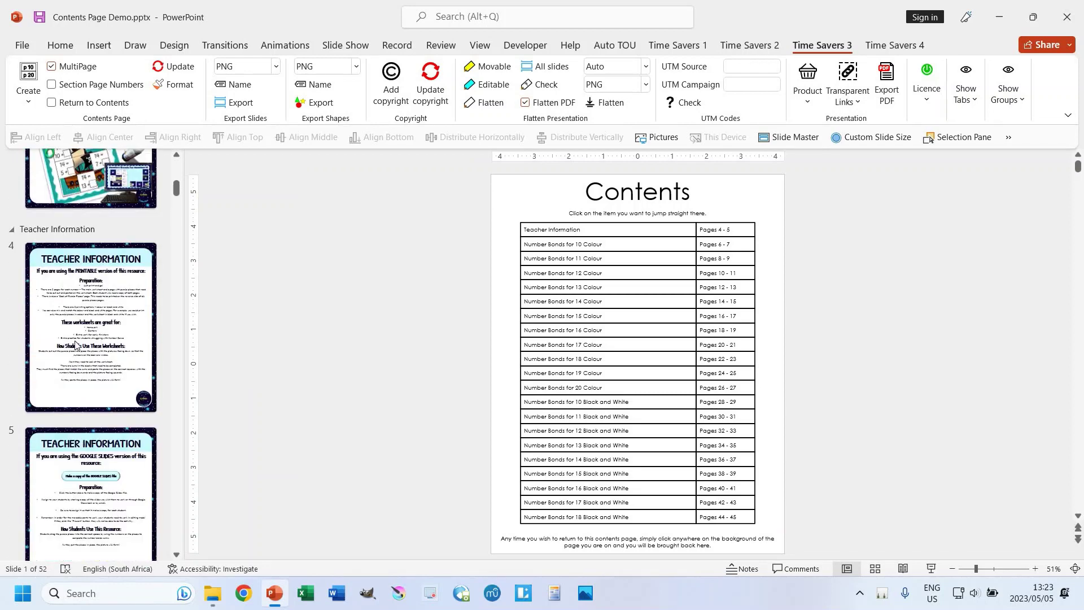
scroll(75, 338, "down", 4)
scroll(75, 277, "up", 2)
left_click(86, 416)
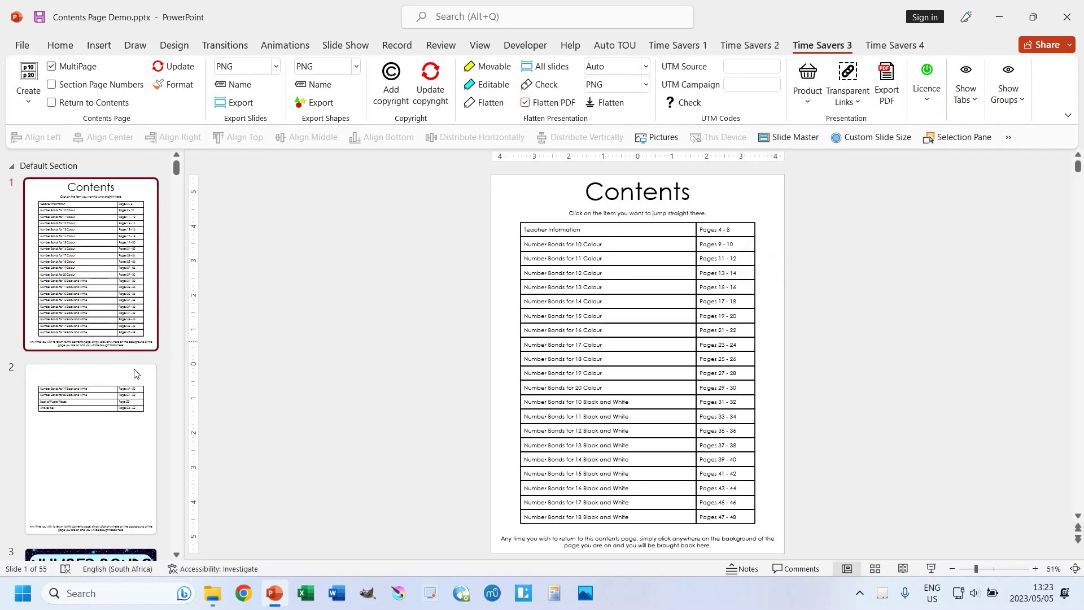
scroll(135, 375, "down", 10)
scroll(94, 364, "down", 10)
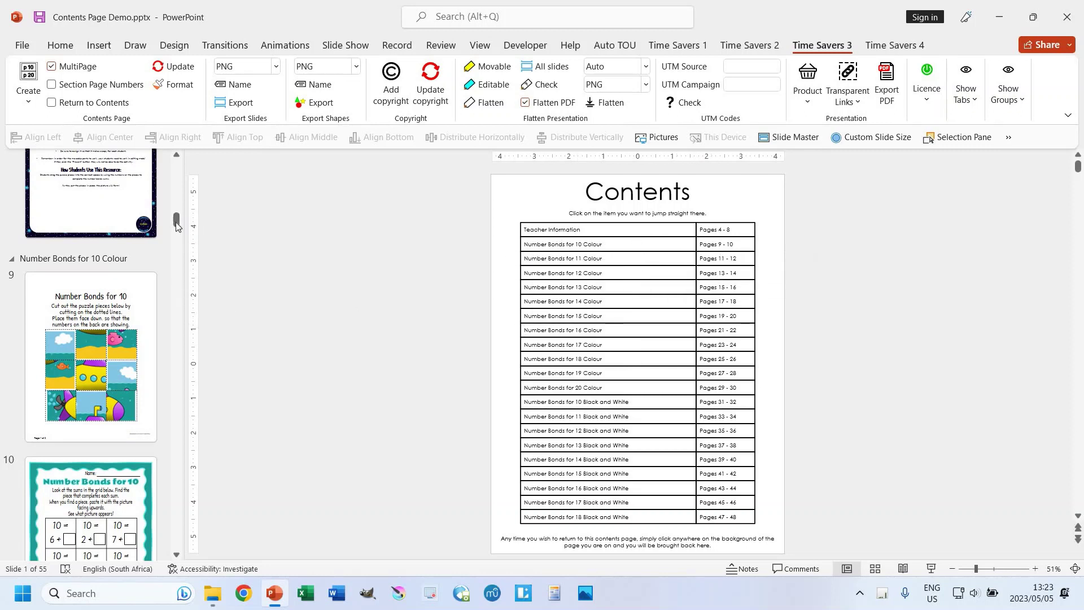
scroll(177, 173, "up", 15)
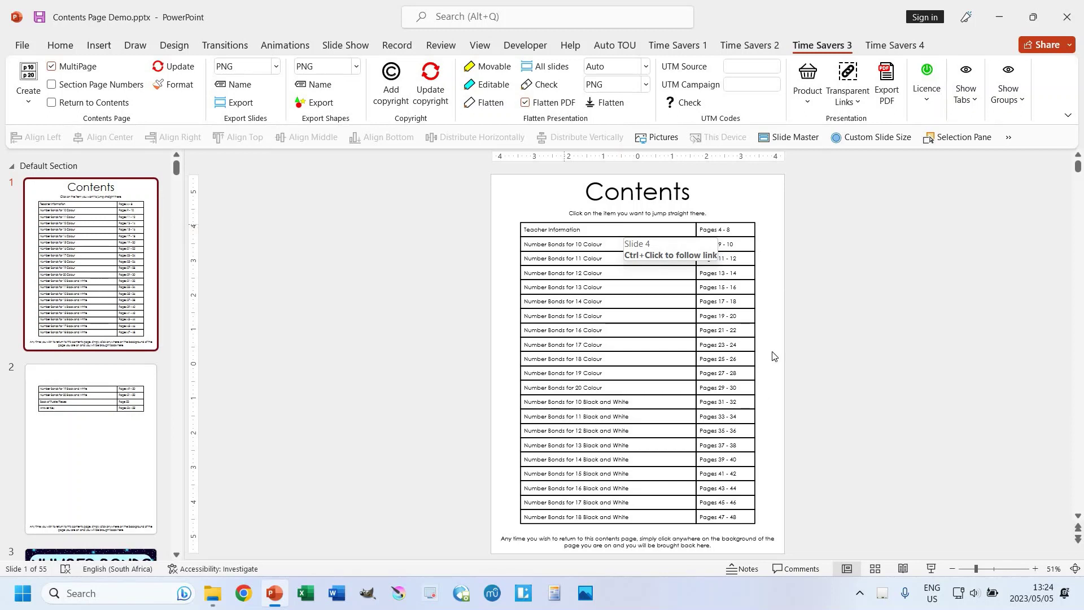
Format the Teacher Information entry in red Cascadia Code at size 20 and apply that formatting to all section entries in the contents.
left_click(608, 232)
left_click(61, 46)
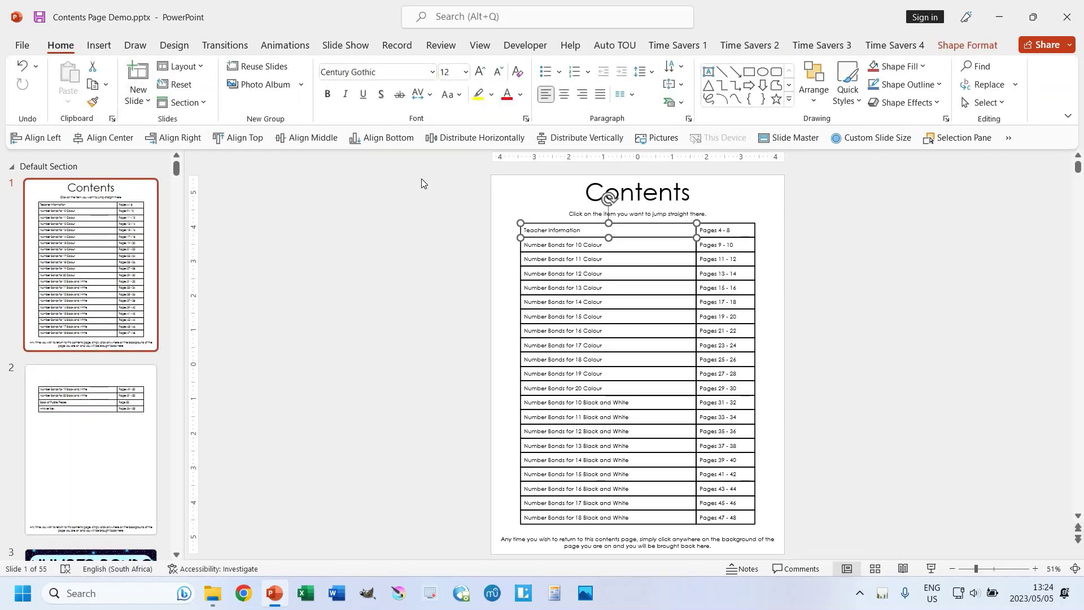
left_click(433, 75)
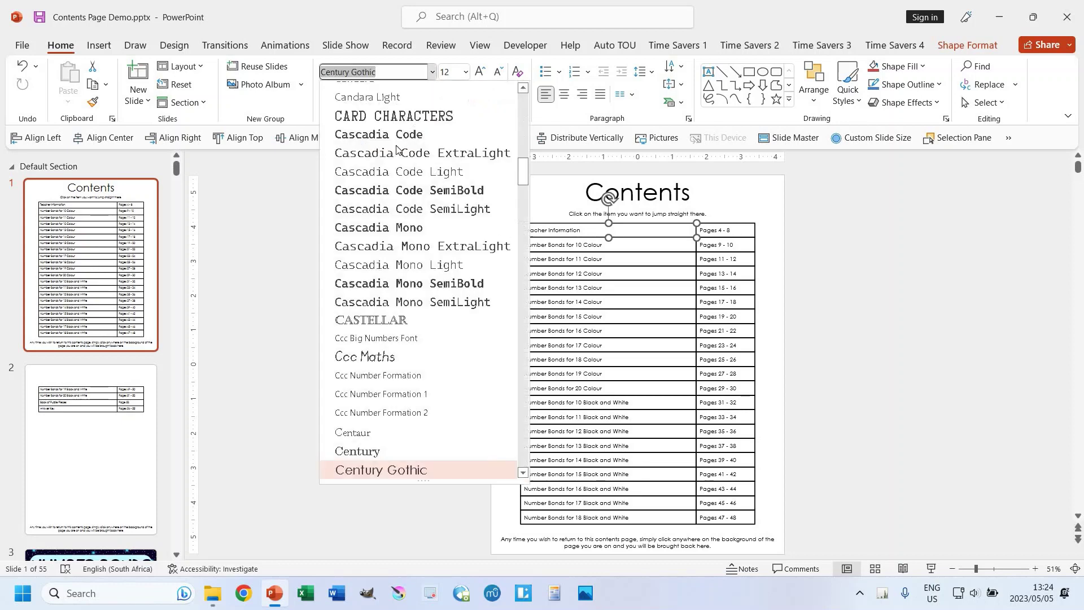
left_click(361, 132)
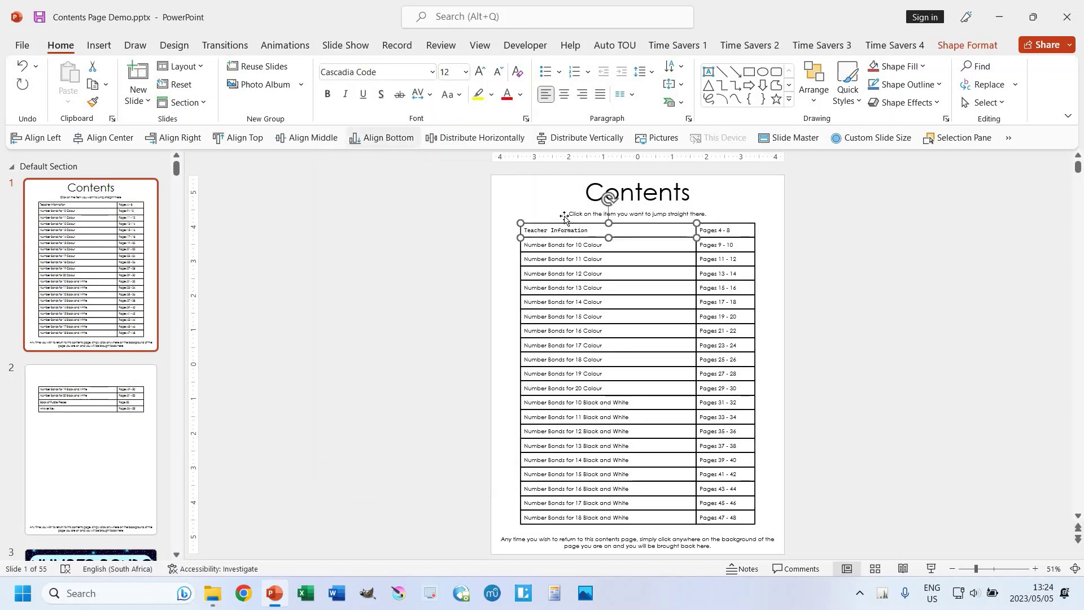
left_click(479, 72)
left_click(479, 72)
left_click(479, 71)
left_click(479, 72)
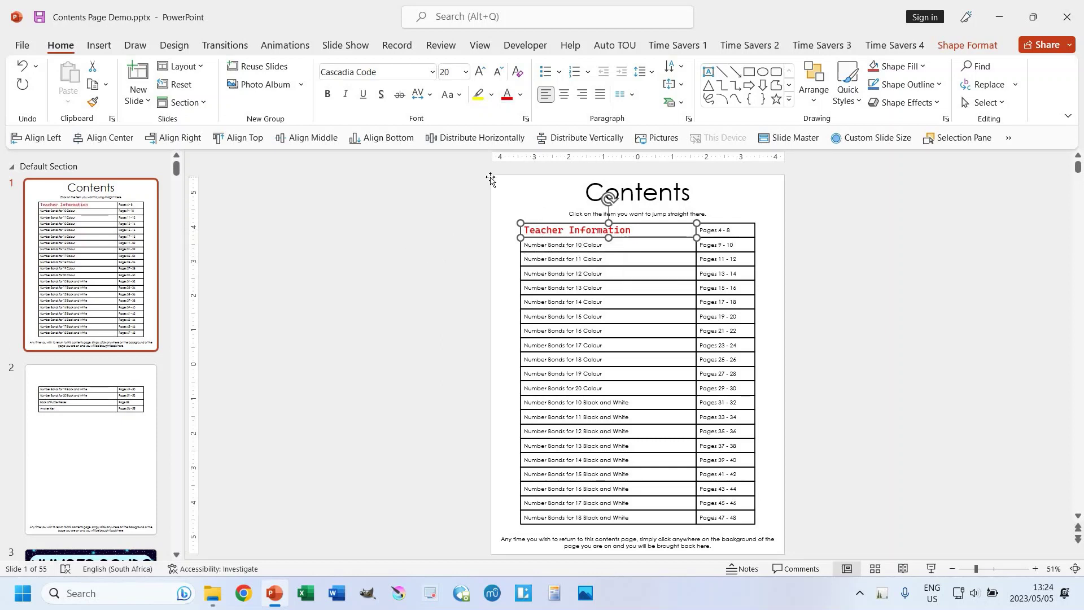
left_click(822, 45)
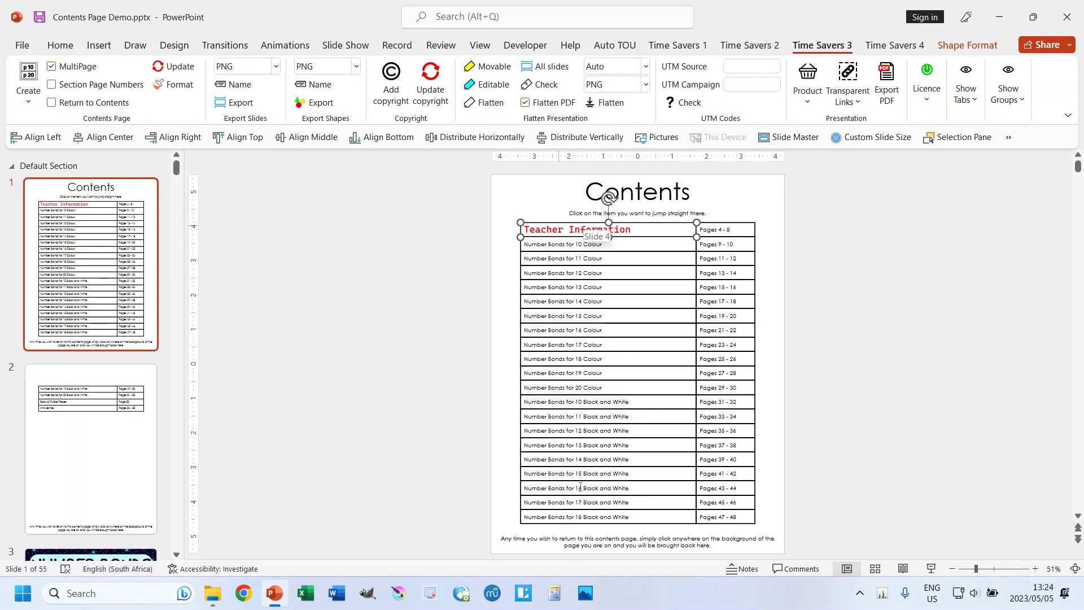
left_click(173, 85)
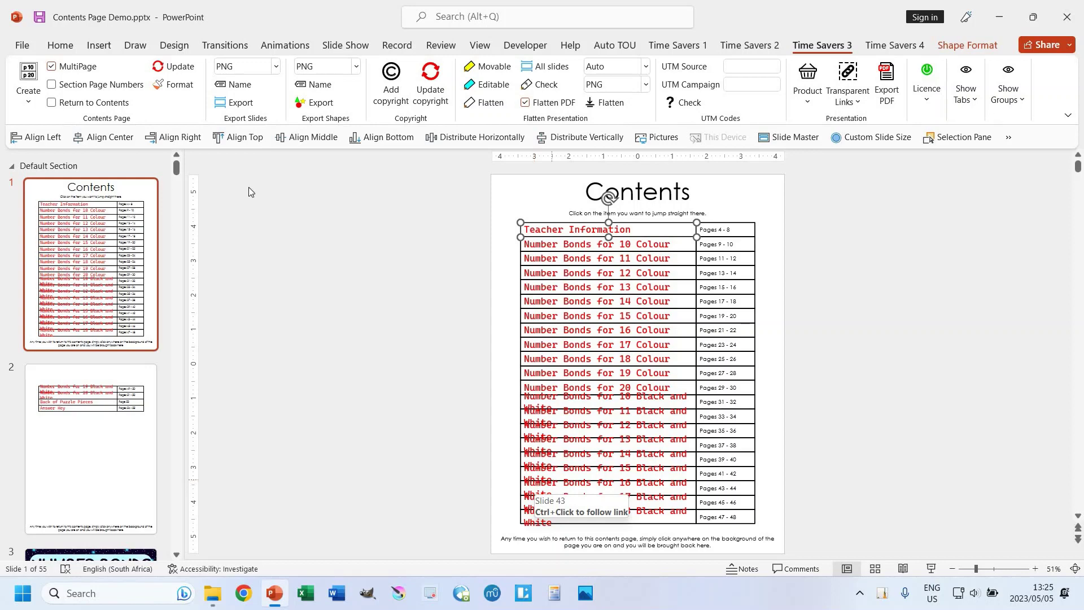
Set the Teacher Information entry's font size to 16, reapply its formatting to all section entries, and check both contents slides.
left_click(60, 45)
left_click(498, 74)
left_click(498, 74)
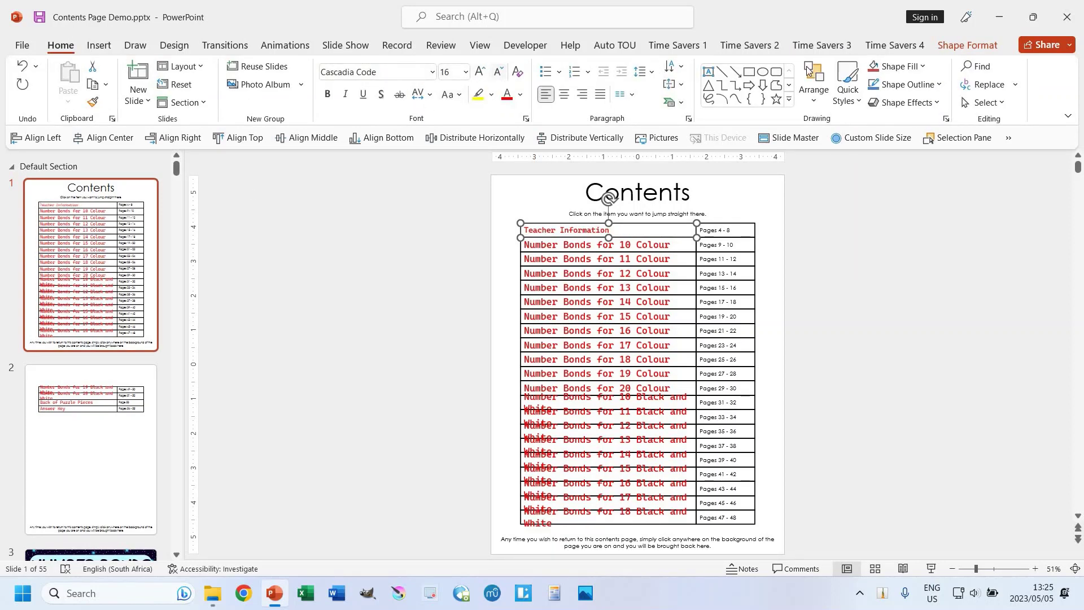
left_click(894, 46)
left_click(806, 46)
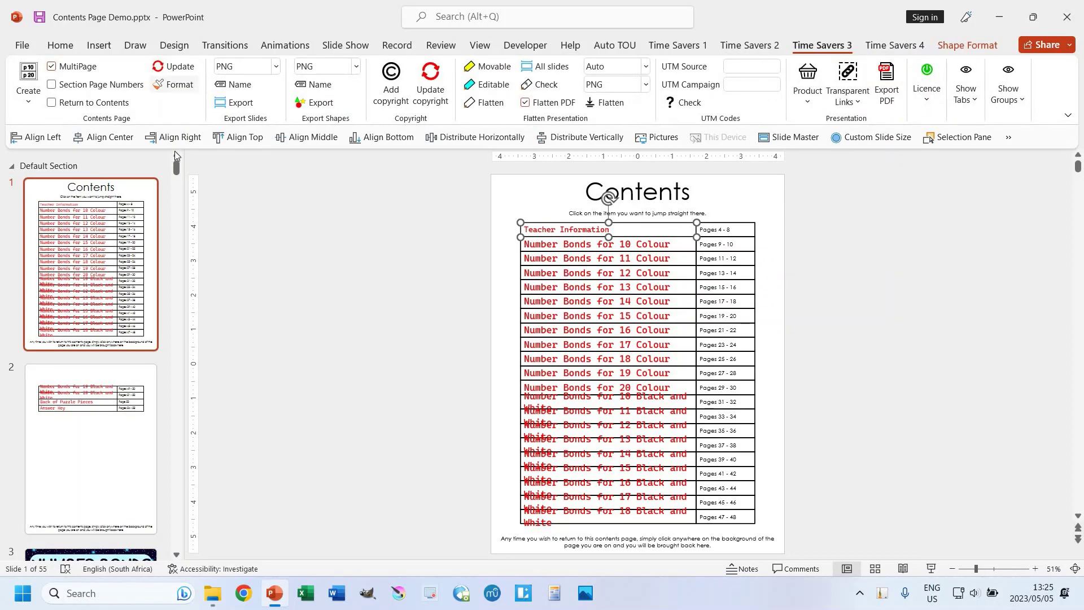
left_click(87, 397)
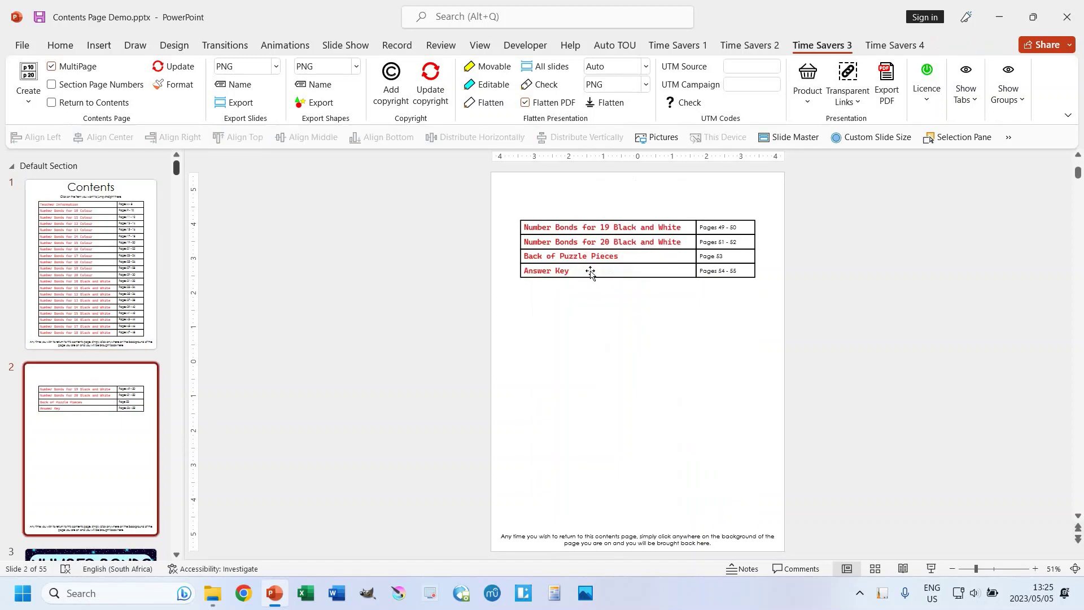
left_click(79, 313)
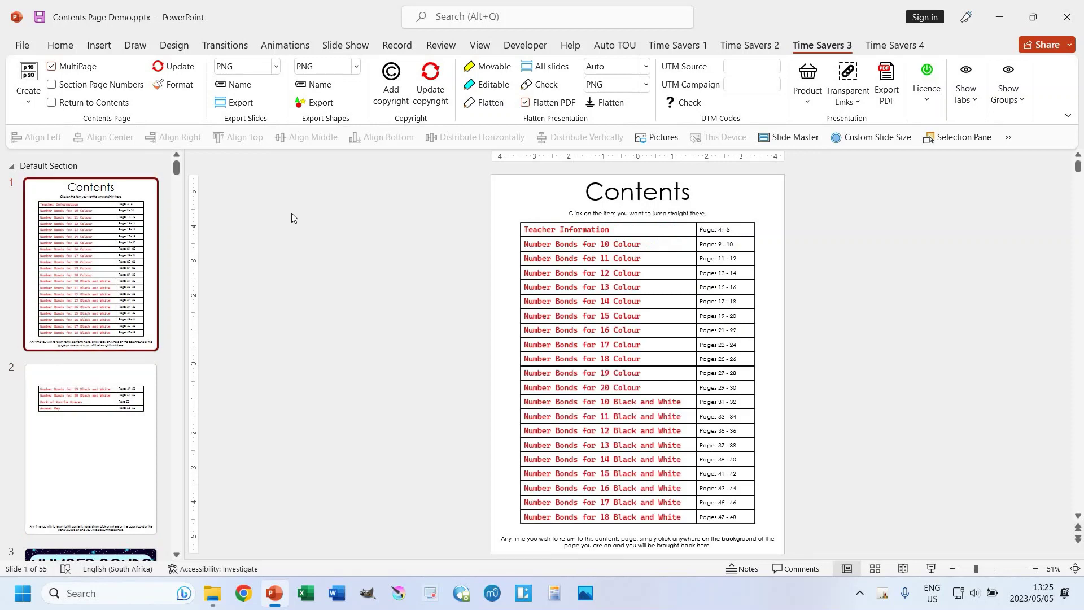
Format the page numbers of the Teacher Information entry at size 16, bold, with a yellow highlight.
left_click(738, 236)
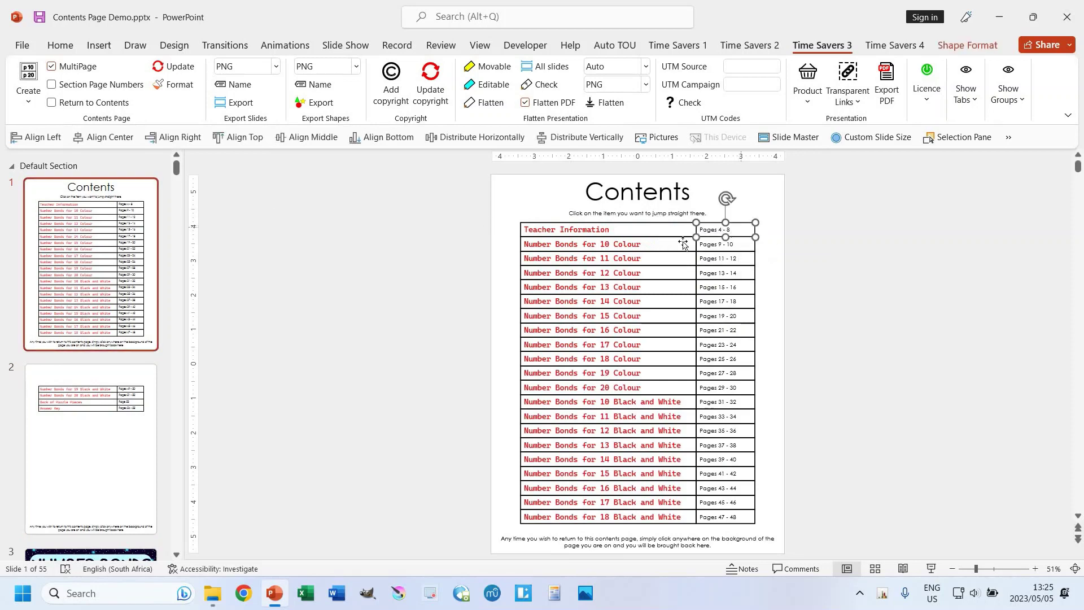
left_click(80, 48)
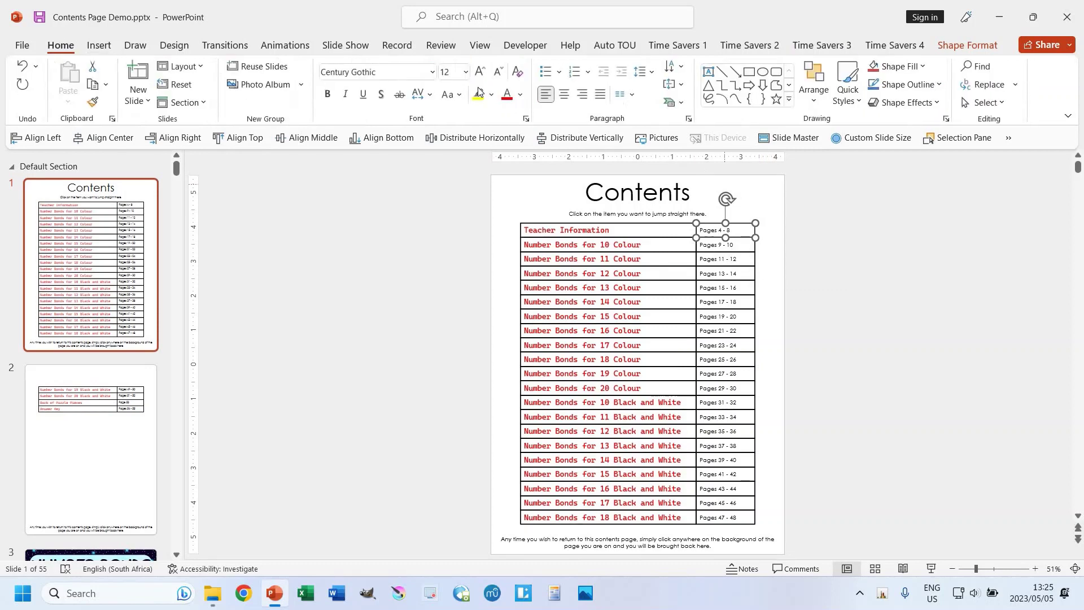
left_click(481, 72)
left_click(481, 72)
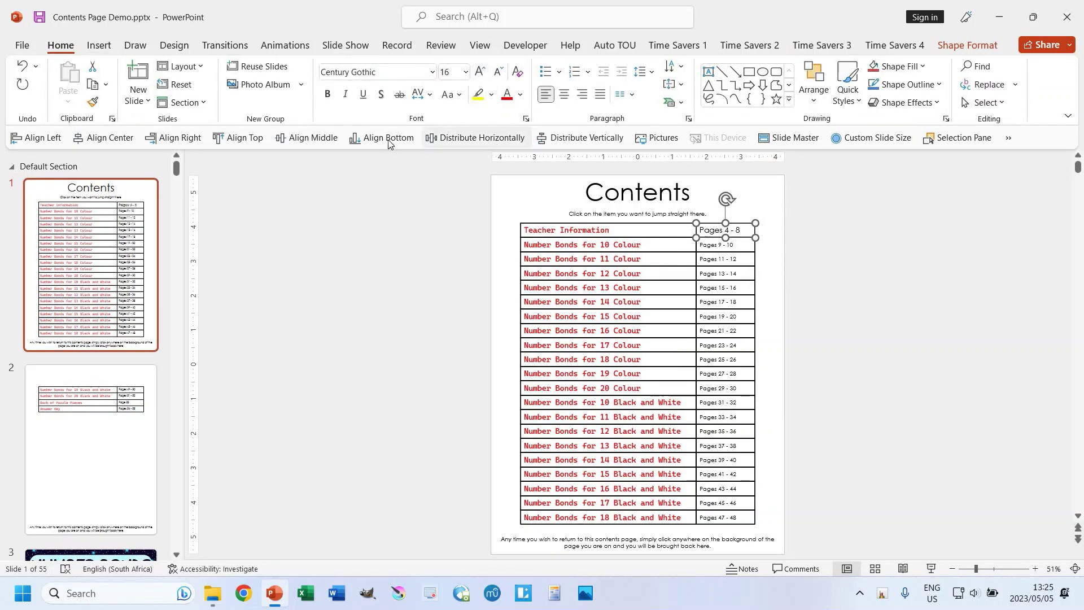
left_click(328, 94)
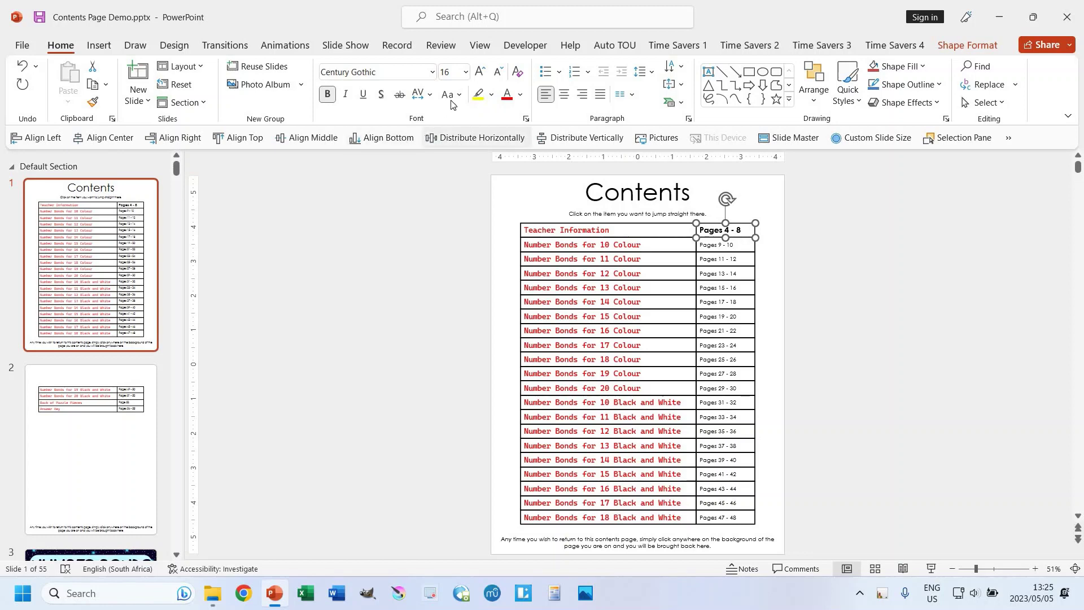
left_click(479, 95)
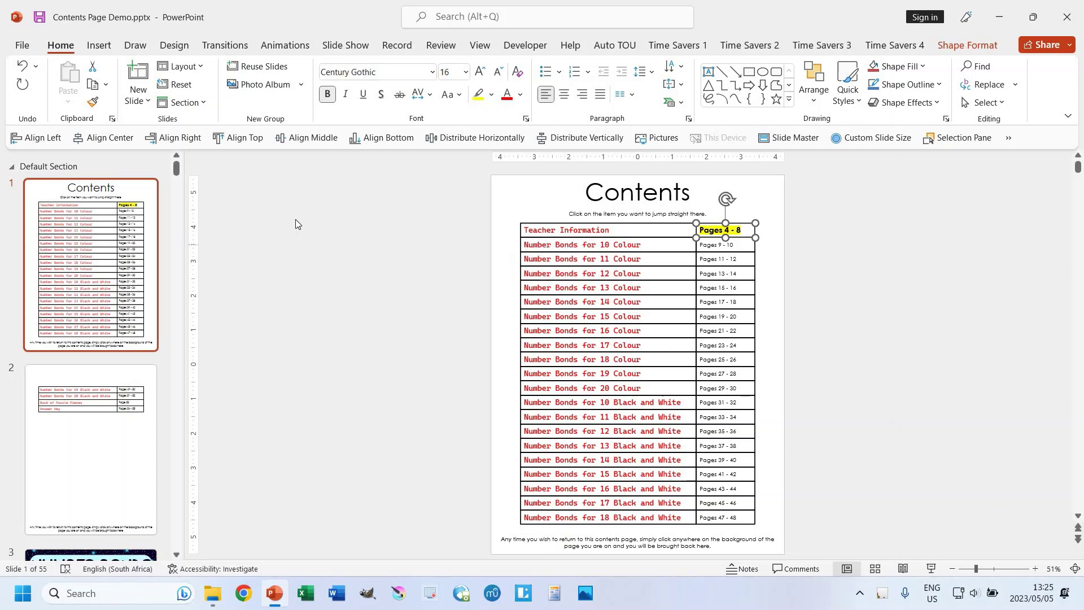
Apply the Teacher Information page-number formatting to all page numbers in the contents and check both contents slides.
left_click(806, 49)
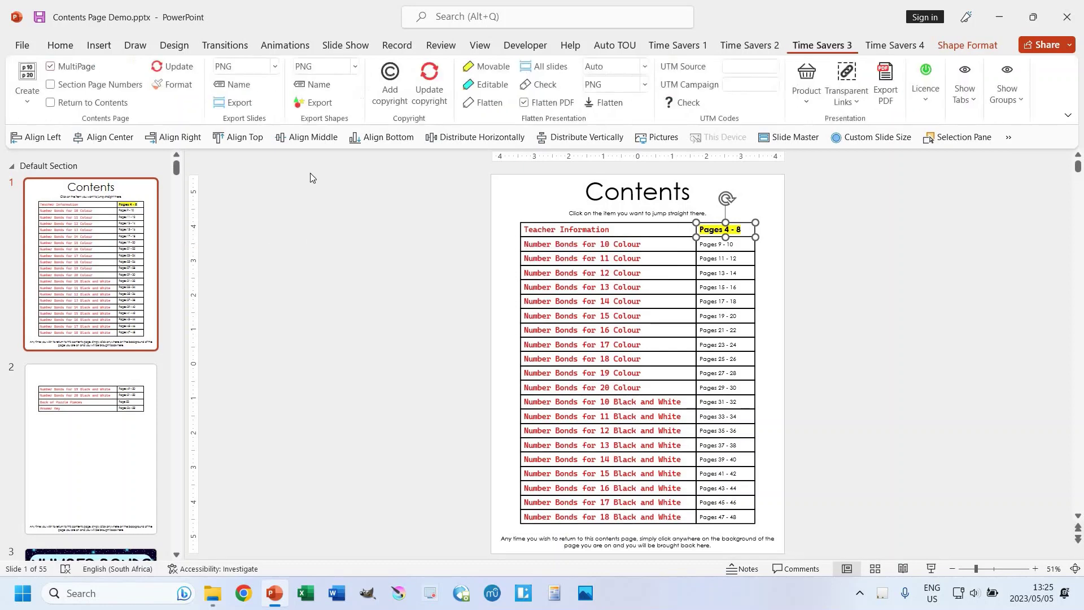
left_click(172, 85)
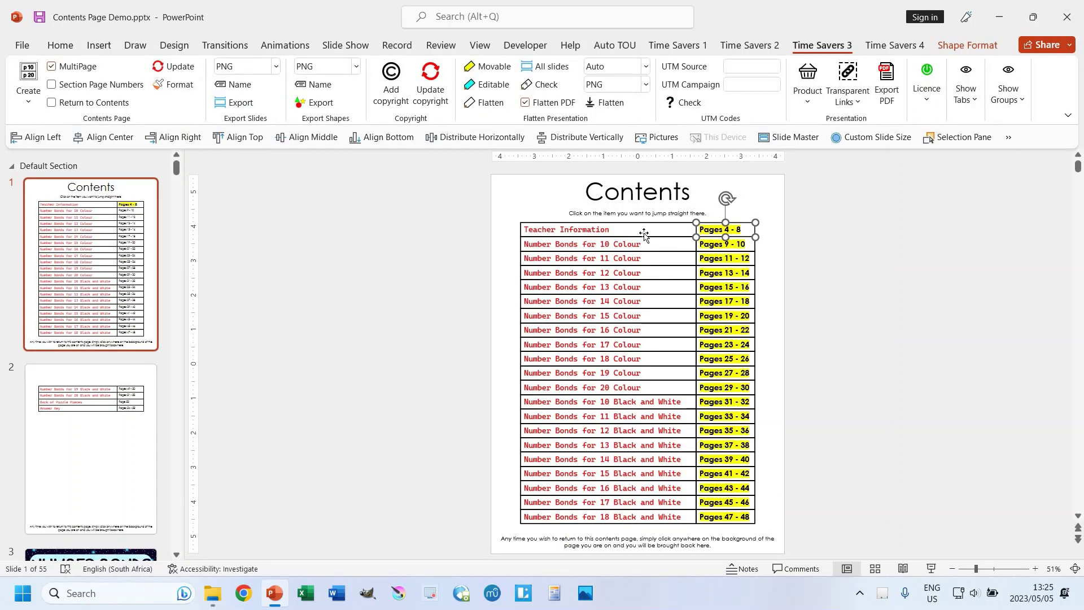
left_click(86, 405)
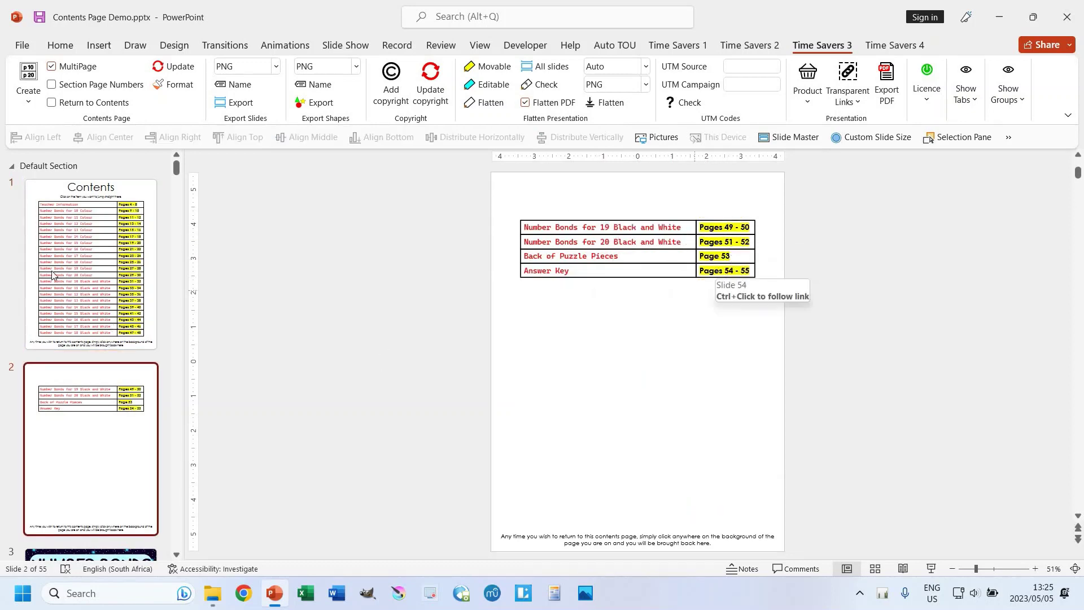
left_click(115, 242)
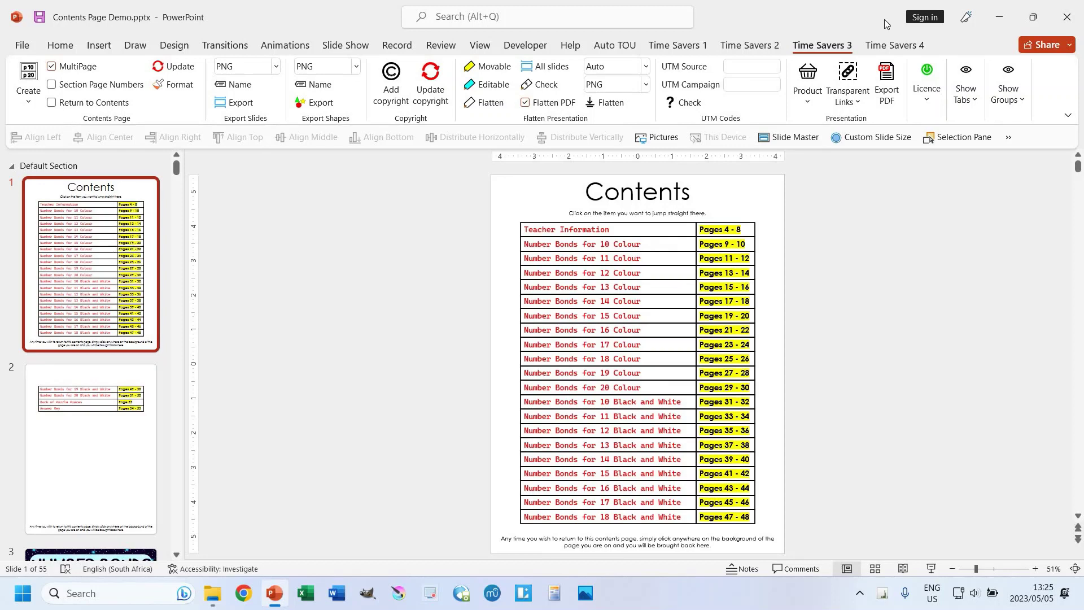
Try the contents table on a single page by disabling MultiPage, then group all its entries and shrink them to fit the slide.
left_click(63, 66)
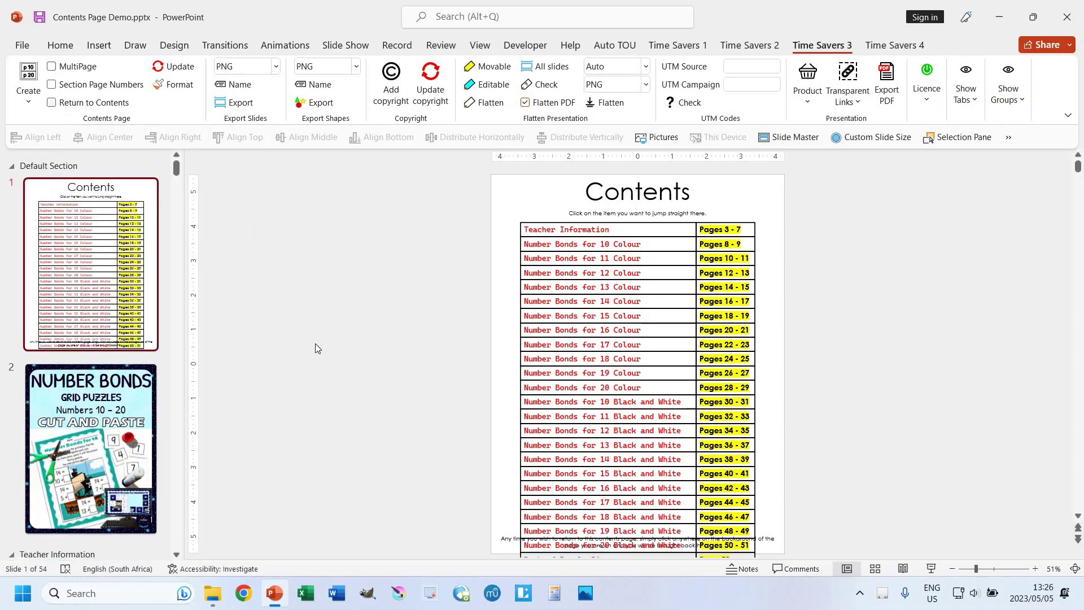
scroll(417, 345, "down", 2)
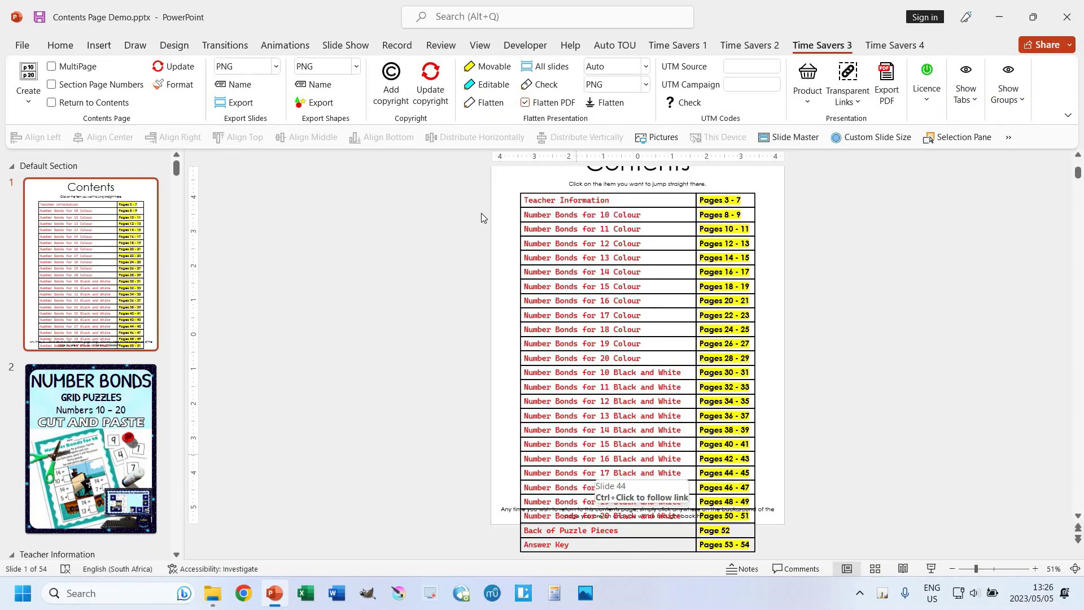
left_click_drag(460, 182, 765, 565)
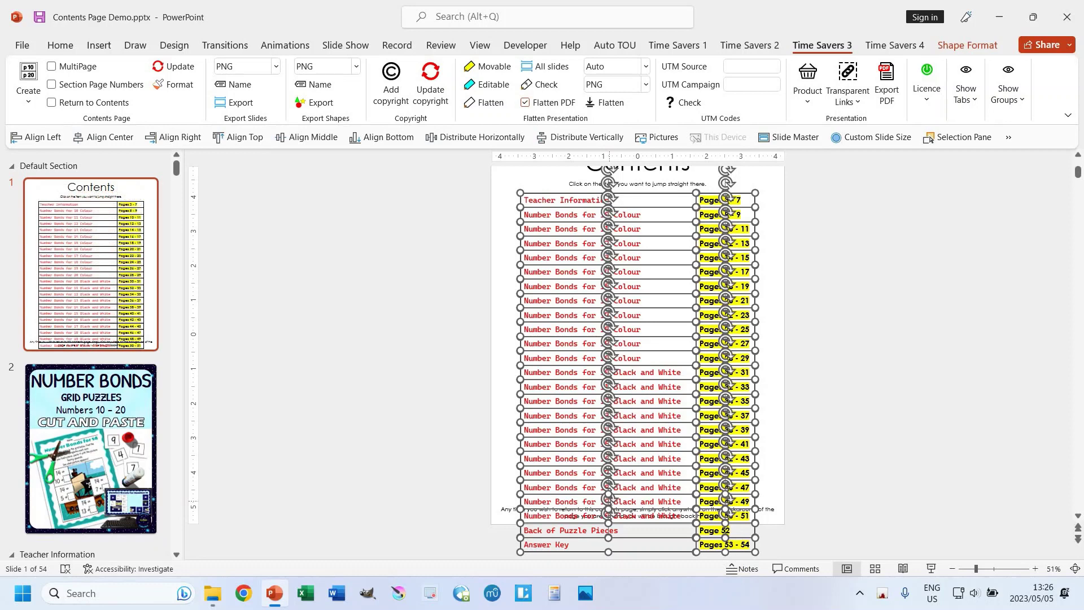
key("ctrl+g")
left_click_drag(638, 552, 638, 500)
left_click(475, 451)
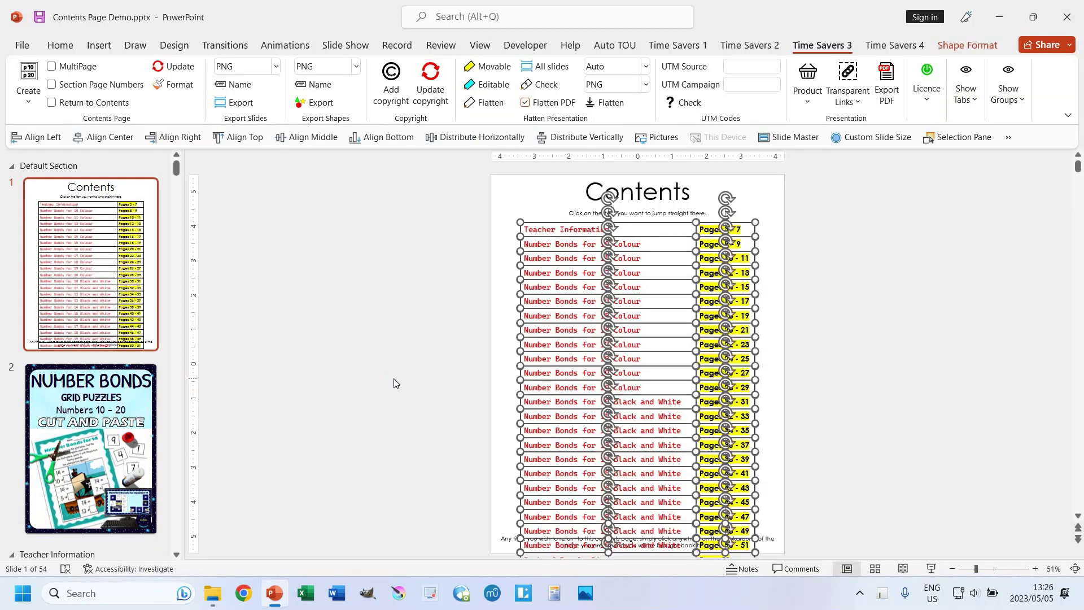
left_click(349, 358)
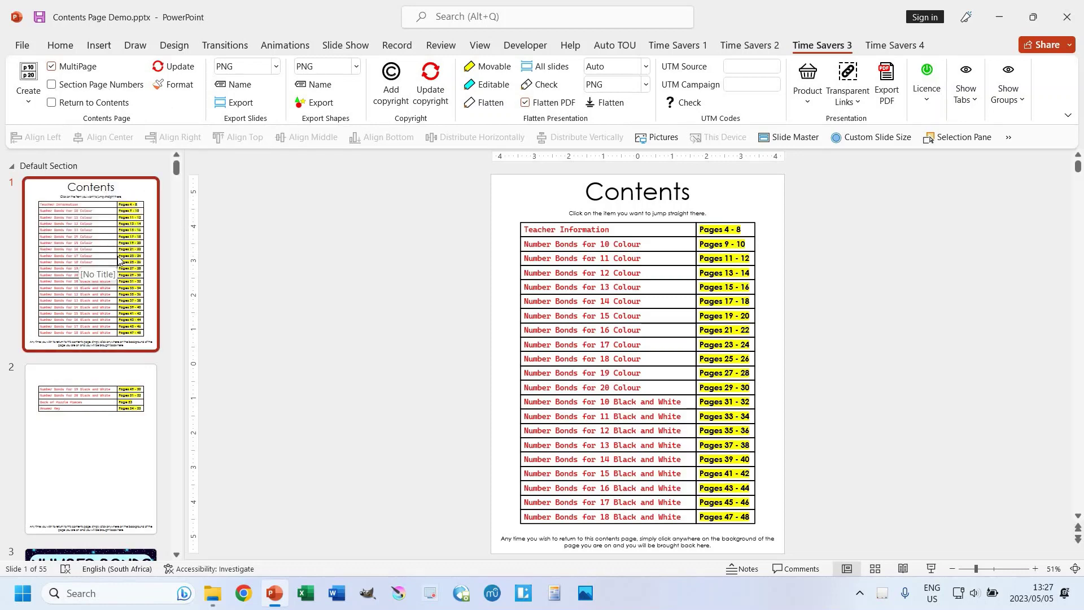
Enable section page numbers and select the page-number box on the first Number Bonds for 10 Colour slide.
scroll(118, 259, "down", 15)
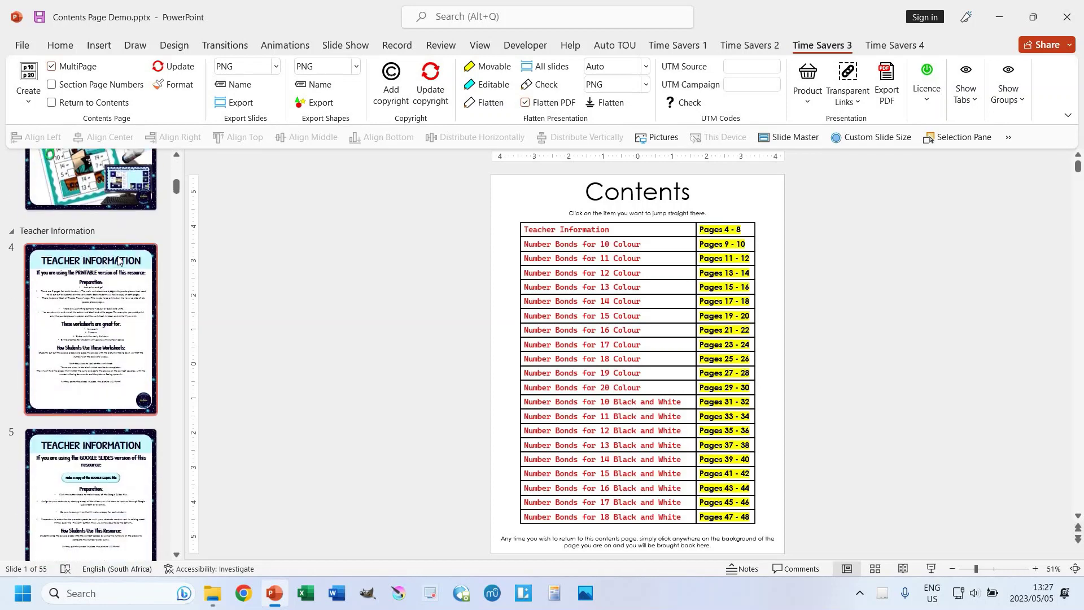
scroll(118, 259, "down", 5)
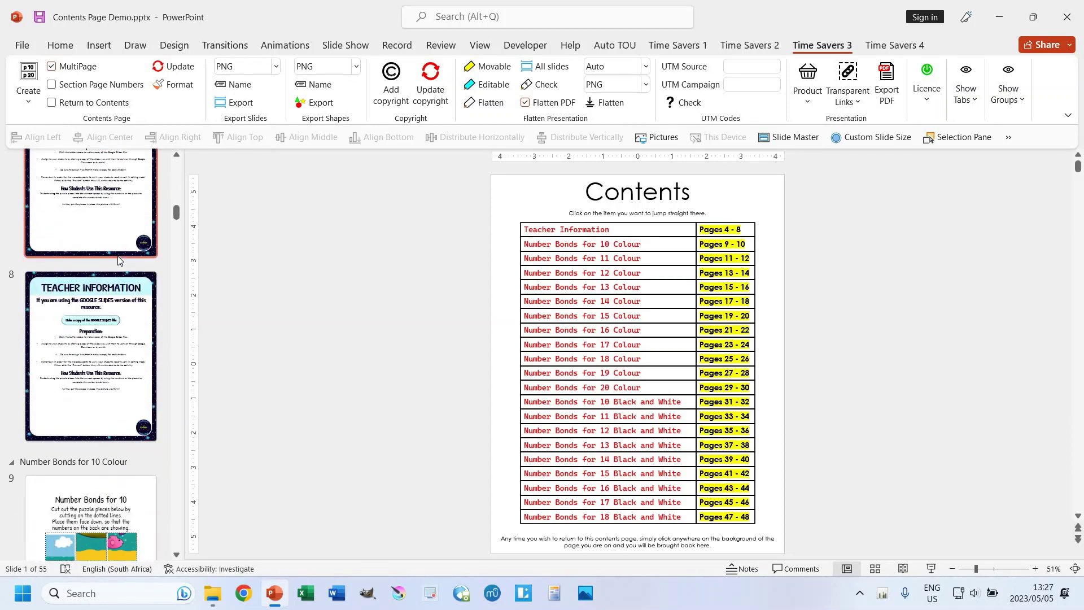
scroll(119, 259, "down", 3)
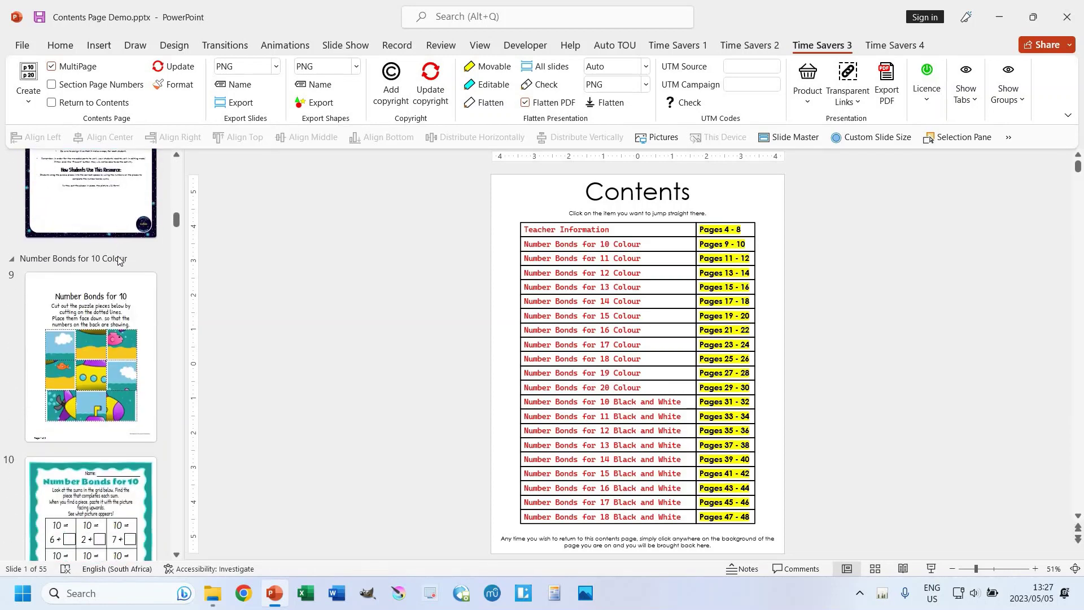
left_click(119, 259)
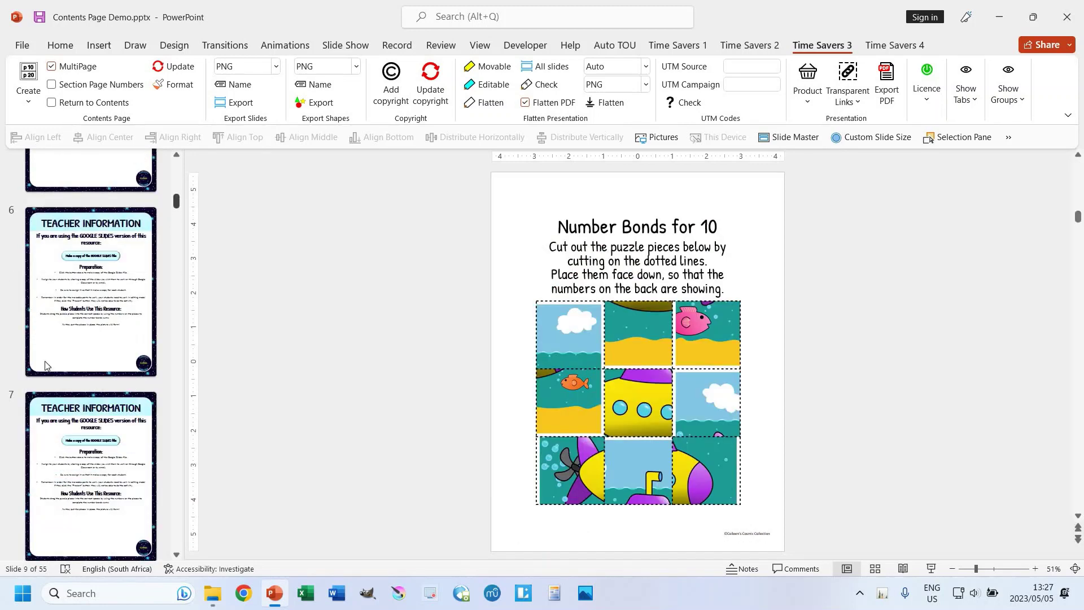
left_click(71, 86)
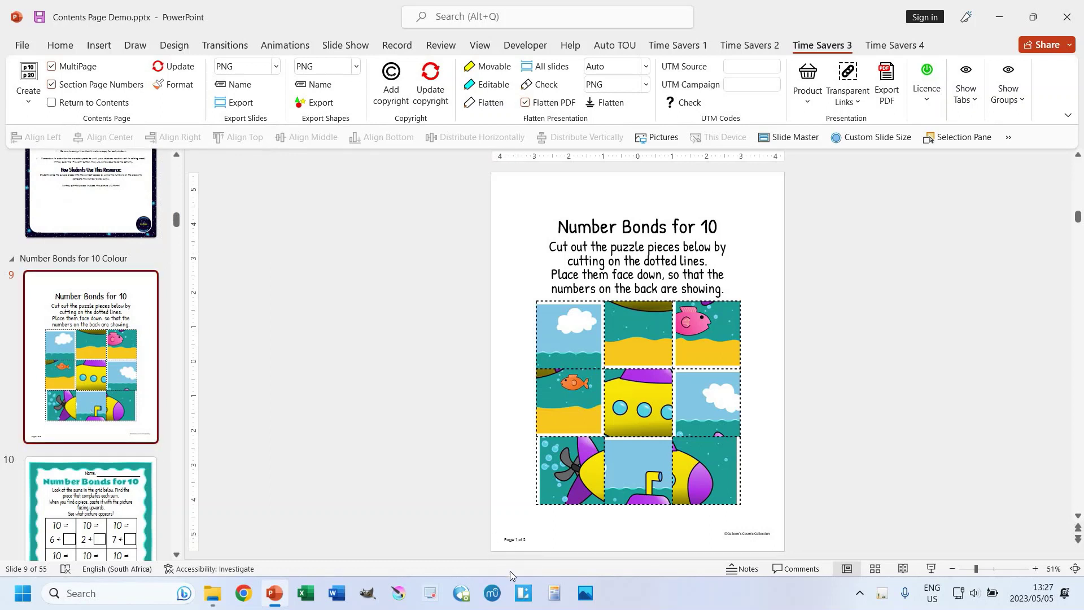
left_click(499, 538)
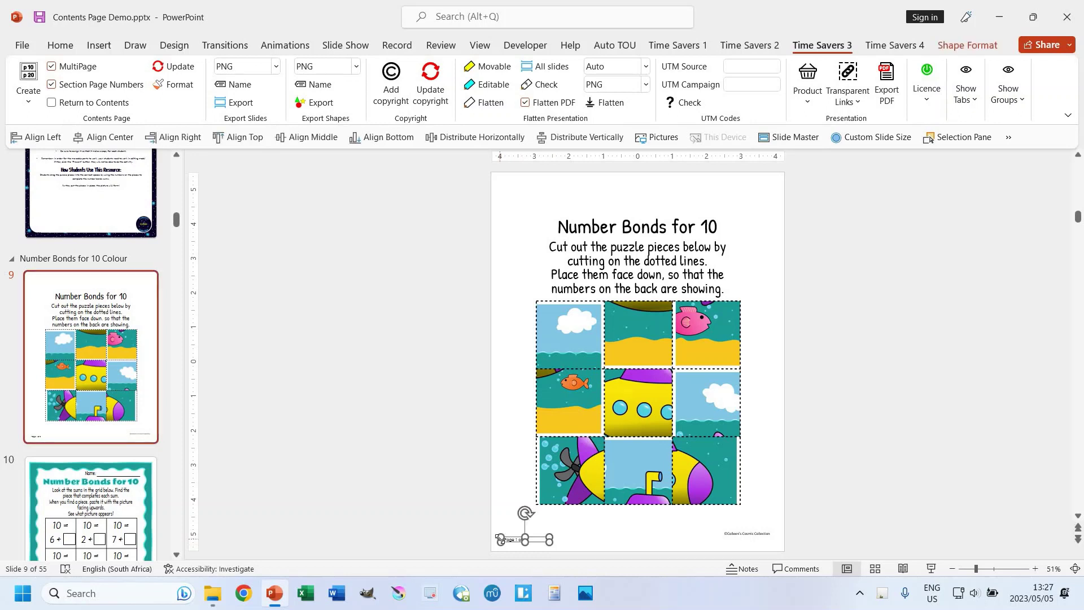